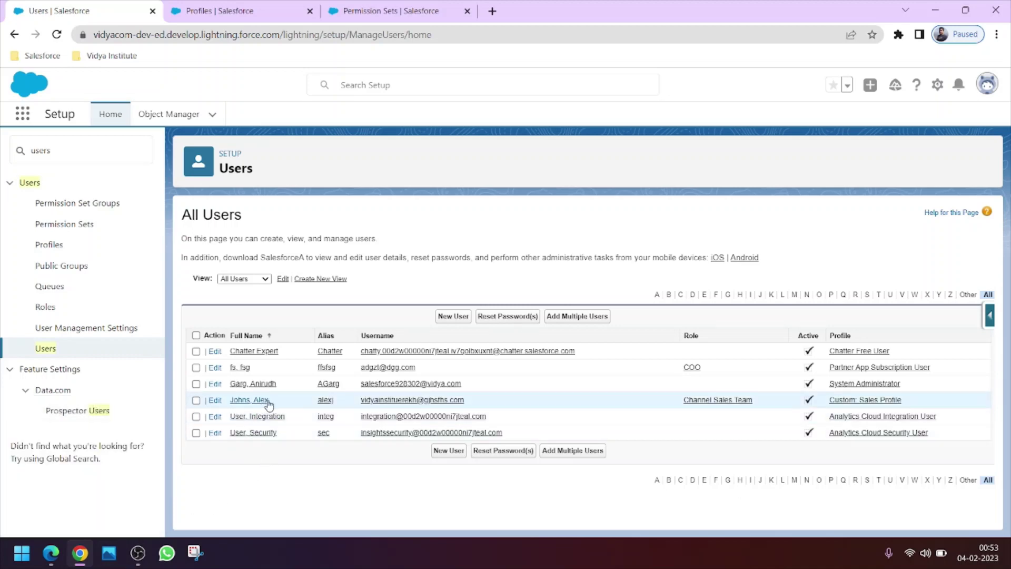
- In the test user's session, check the profile menu and the New Account form, then discard it
{"action": "left_click", "coordinate": [52, 554]}
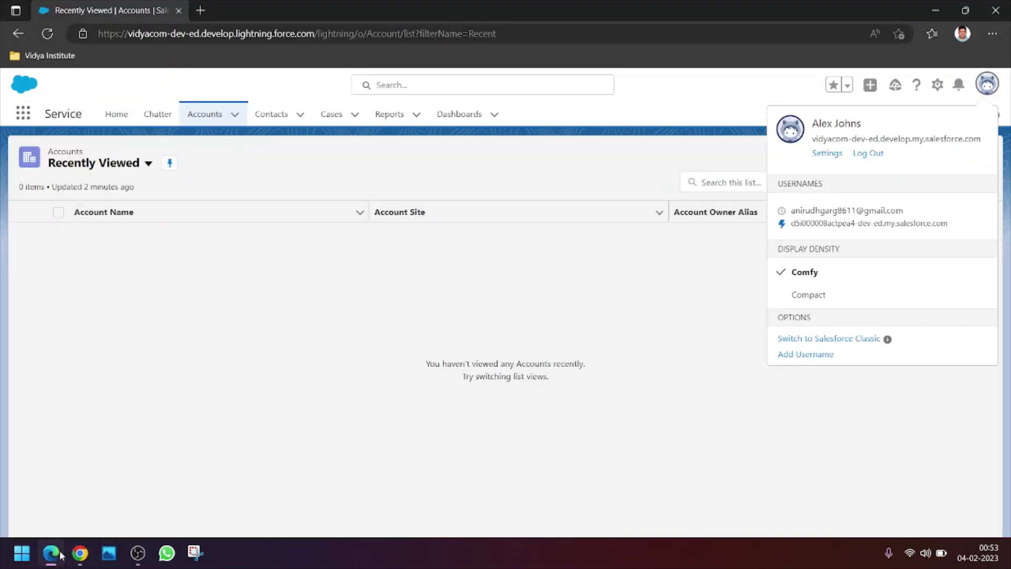
{"action": "left_click", "coordinate": [595, 286]}
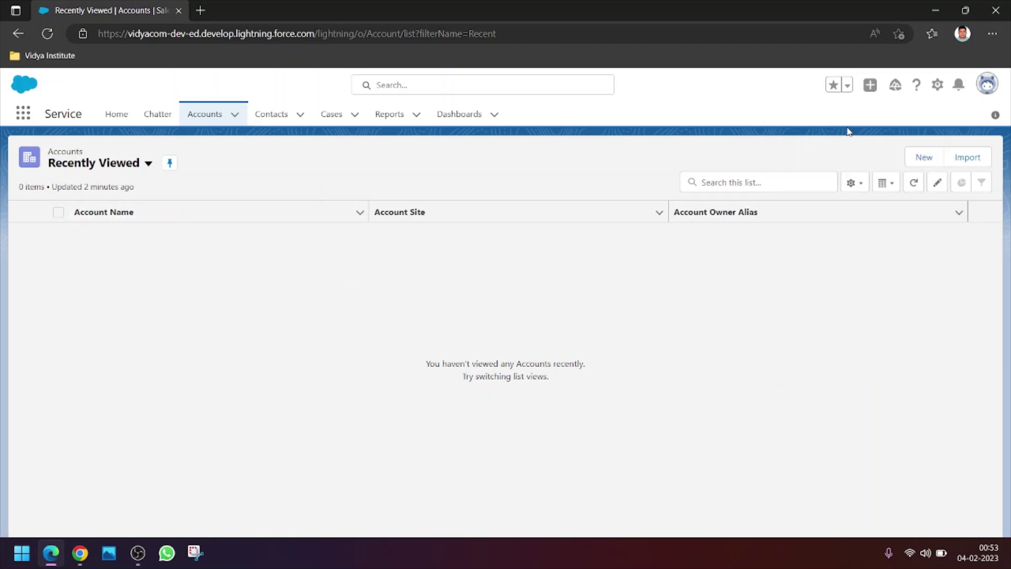
{"action": "left_click", "coordinate": [988, 84]}
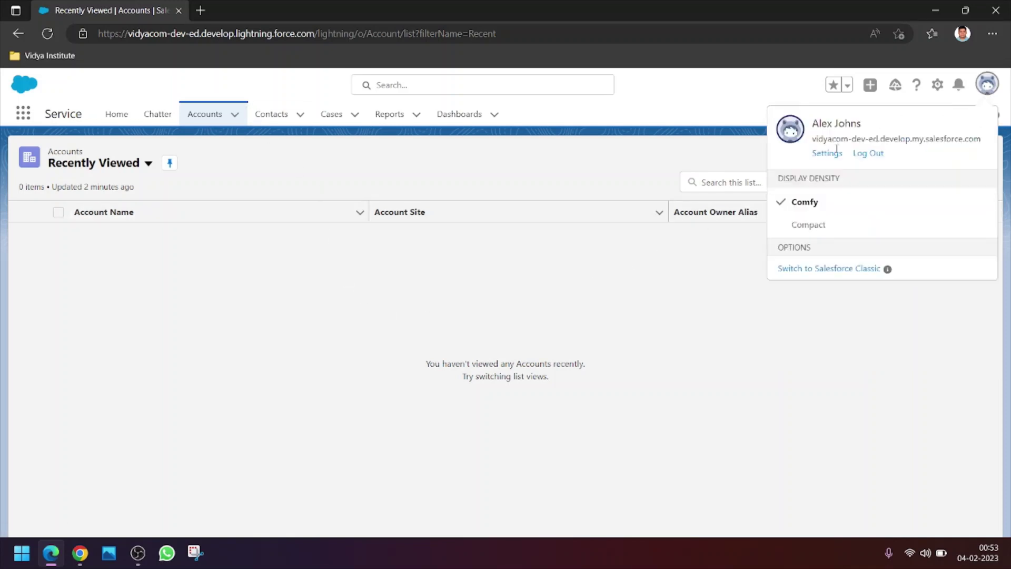
{"action": "left_click", "coordinate": [398, 306]}
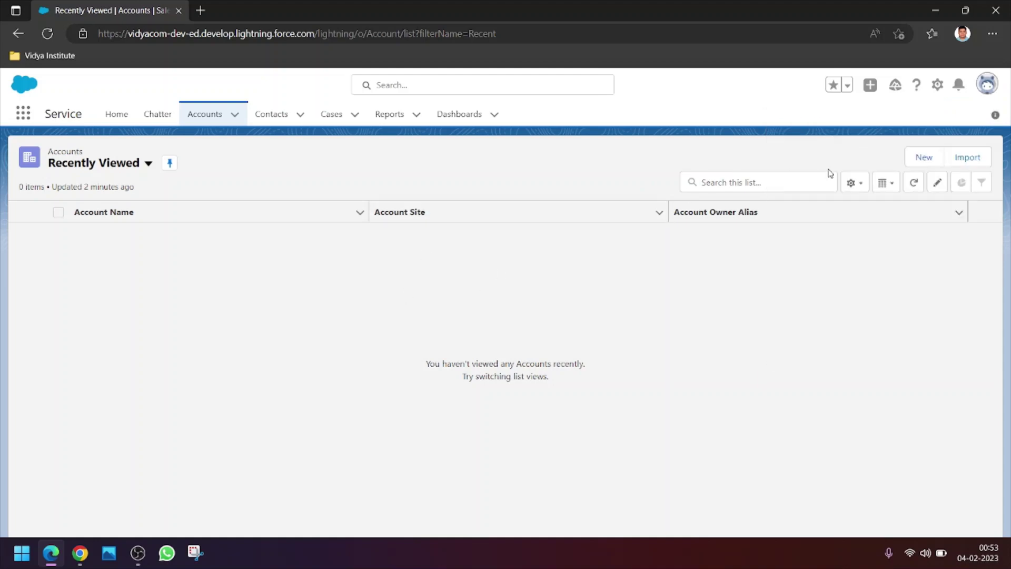
{"action": "left_click", "coordinate": [923, 157]}
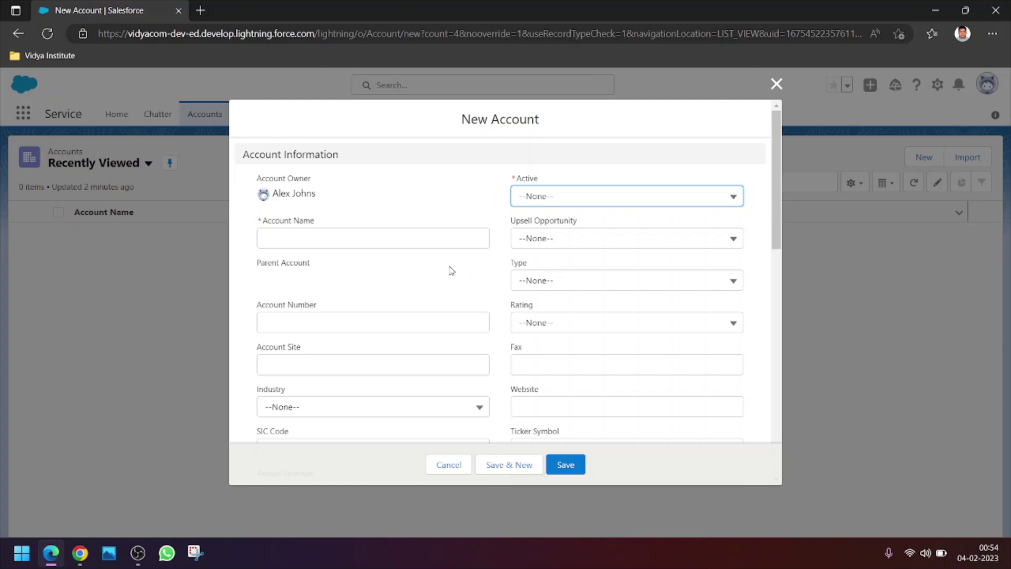
{"action": "left_click", "coordinate": [457, 465]}
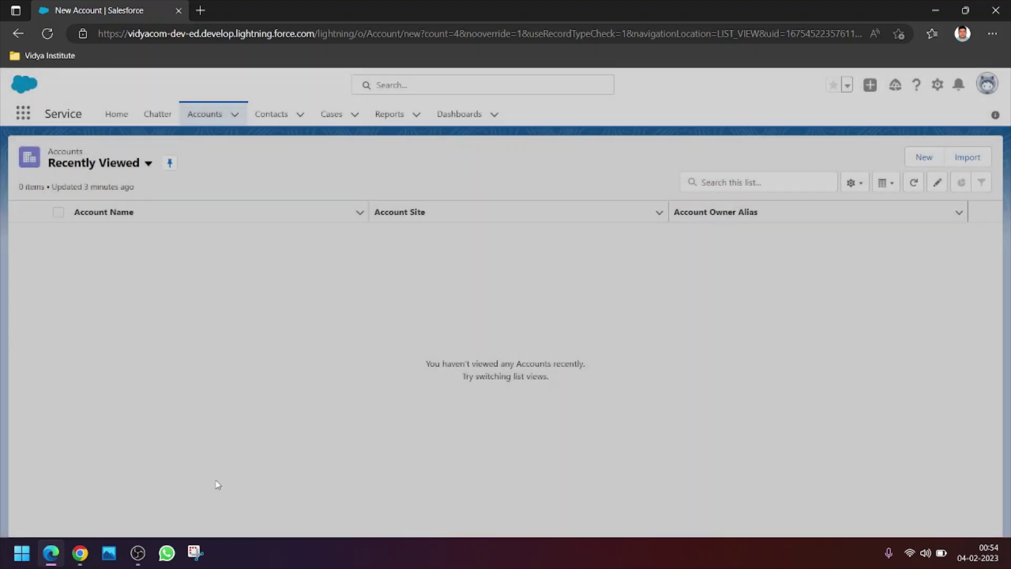
- Return to the admin's Setup window and switch to the Profiles browser tab
{"action": "left_click", "coordinate": [79, 553]}
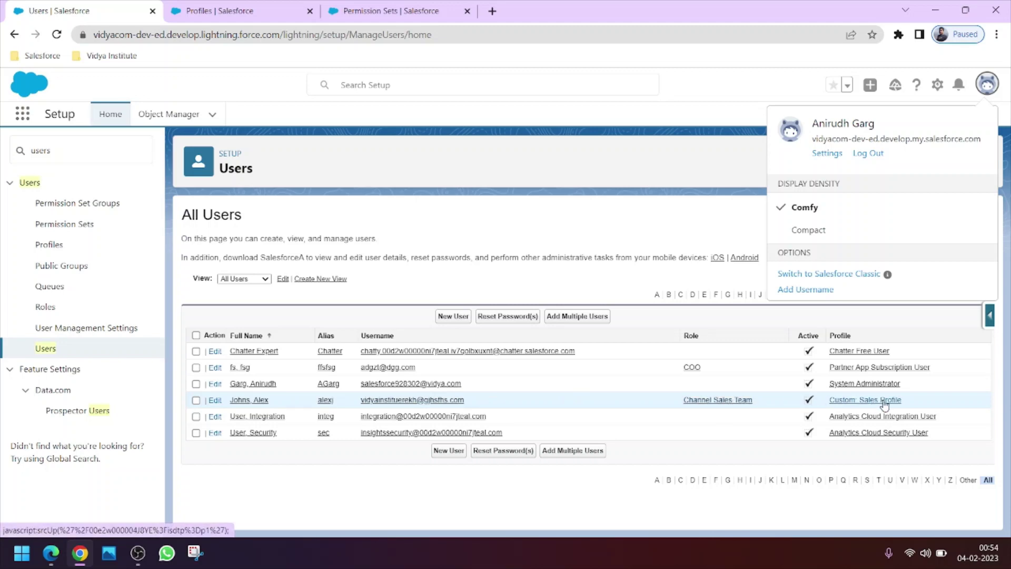
{"action": "left_click", "coordinate": [988, 84]}
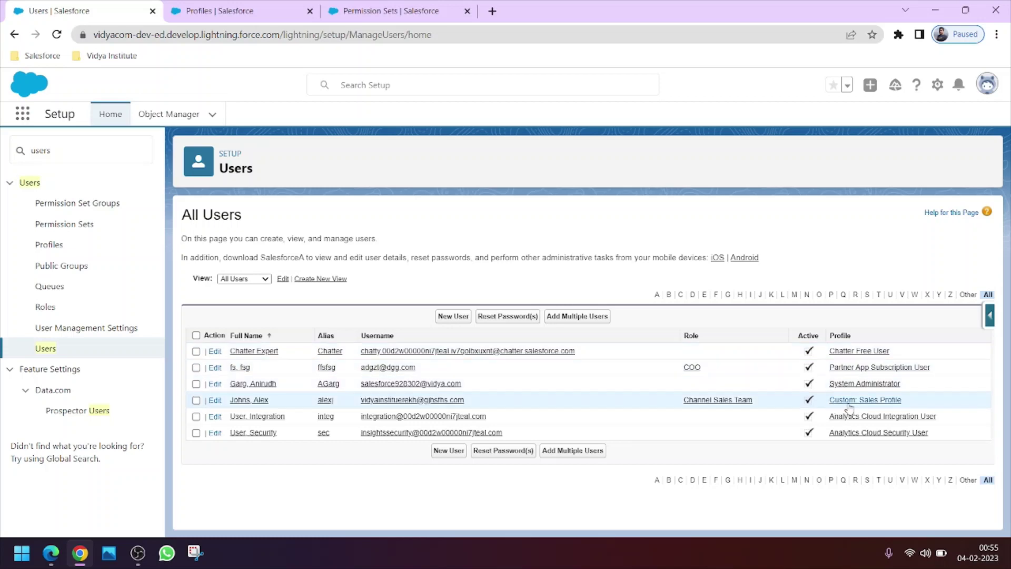
{"action": "left_click", "coordinate": [228, 10]}
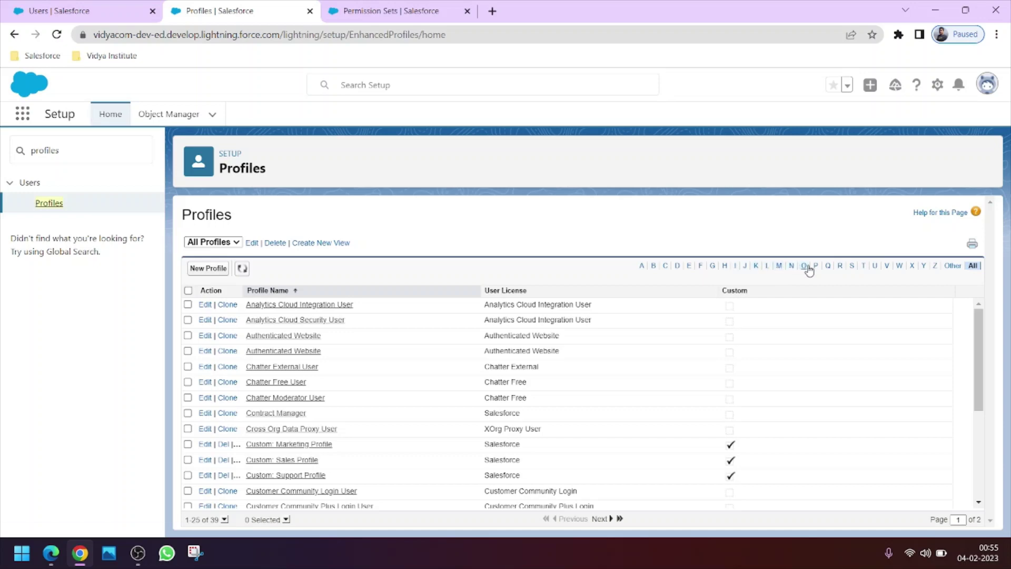
- Move the Profiles page into its own maximized window and filter profiles by the letter C
{"action": "left_click", "coordinate": [852, 266]}
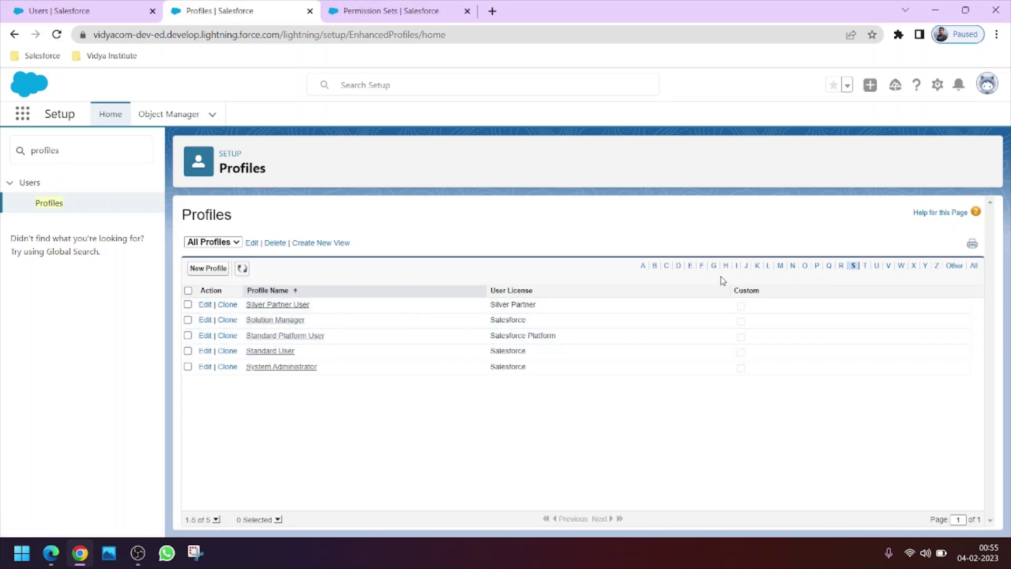
{"action": "left_click", "coordinate": [86, 8]}
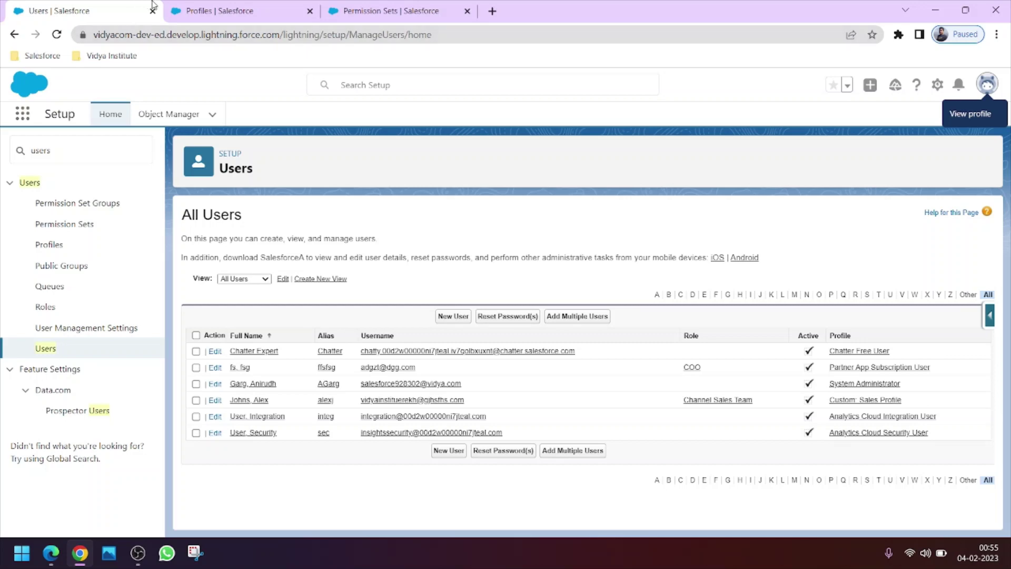
{"action": "left_click_drag", "start_coordinate": [189, 10], "coordinate": [400, 127]}
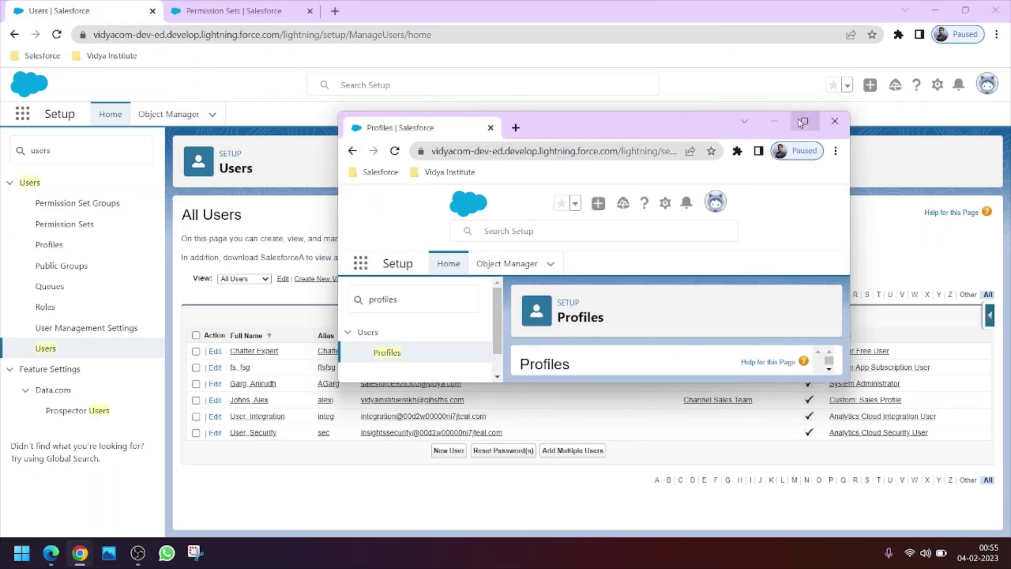
{"action": "left_click", "coordinate": [804, 121]}
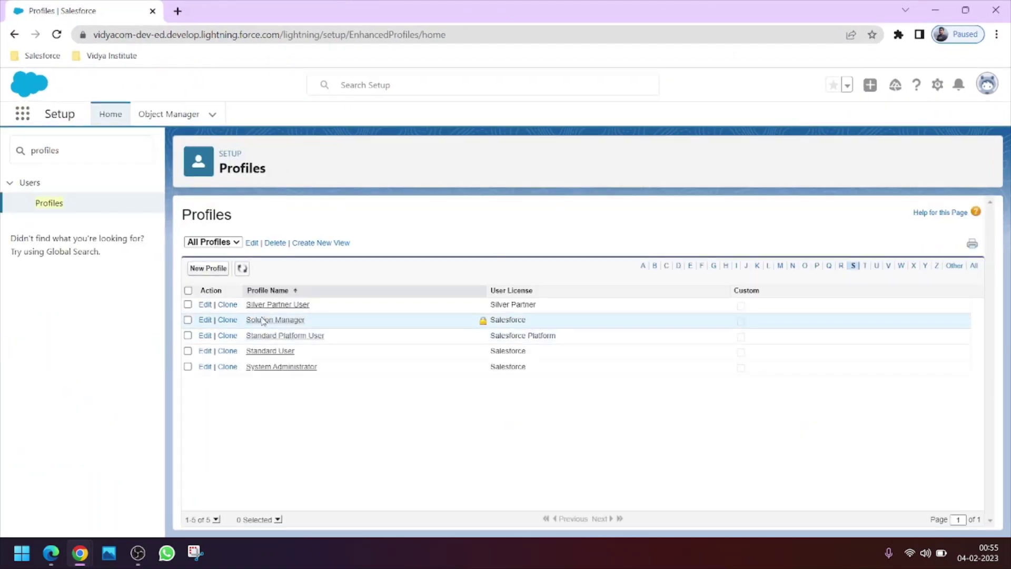
{"action": "left_click", "coordinate": [666, 265]}
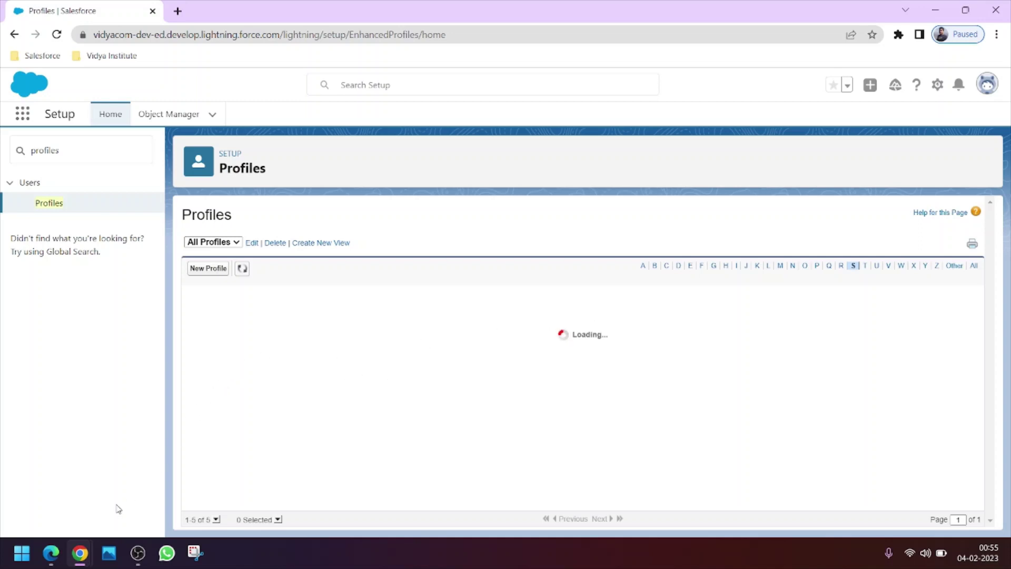
{"action": "mouse_move", "coordinate": [89, 561]}
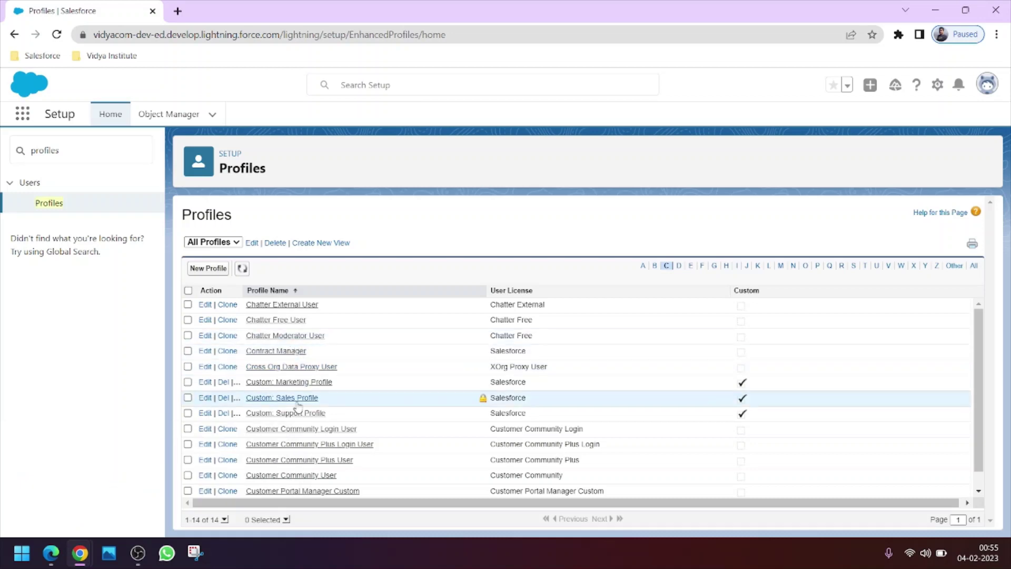
- Open Custom: Sales Profile and view the Account entry under Field-Level Security
{"action": "left_click", "coordinate": [264, 400]}
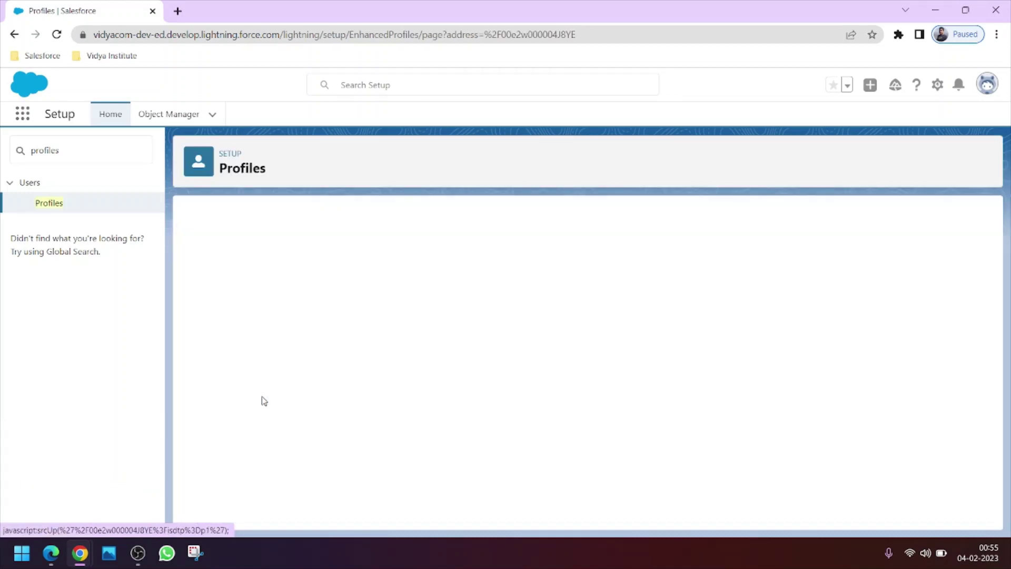
{"action": "scroll", "coordinate": [264, 400], "scroll_direction": "down", "scroll_amount": 15}
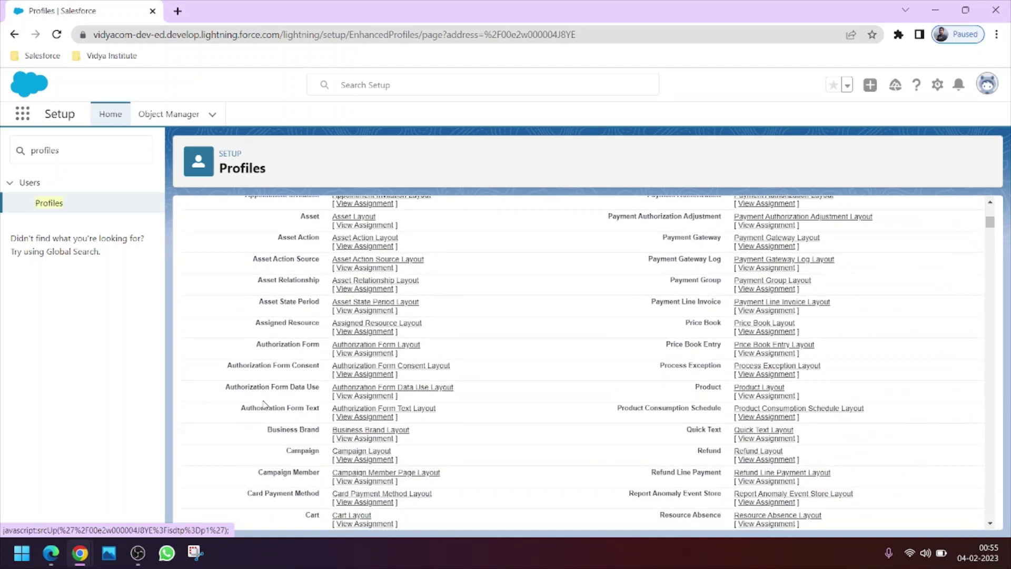
{"action": "scroll", "coordinate": [264, 400], "scroll_direction": "down", "scroll_amount": 20}
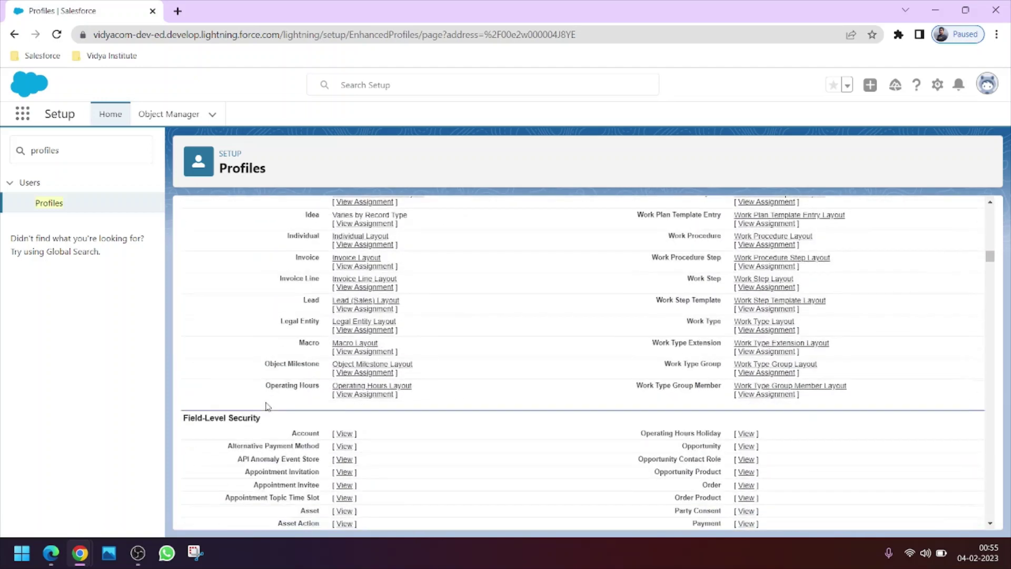
{"action": "scroll", "coordinate": [283, 410], "scroll_direction": "down", "scroll_amount": 4}
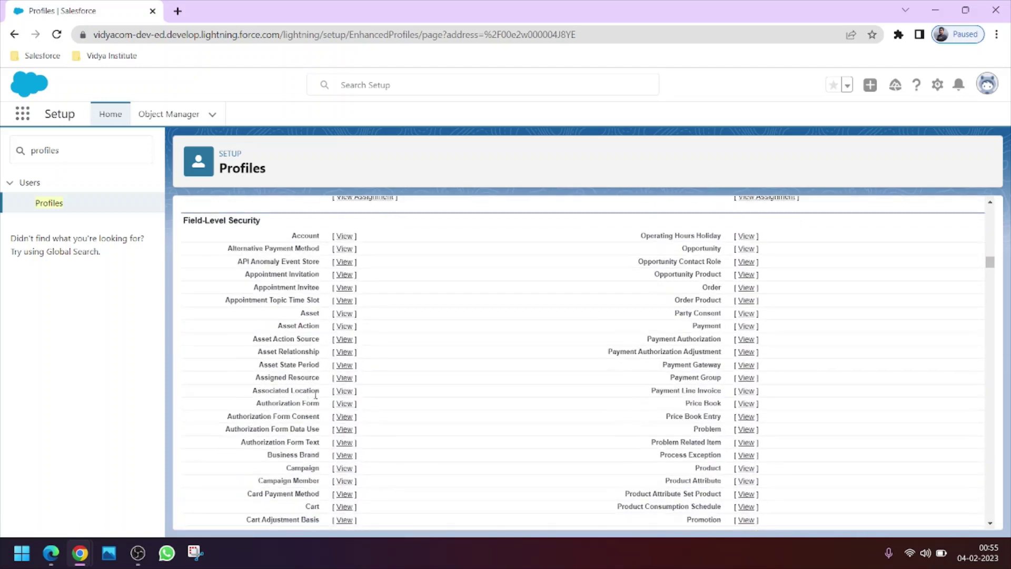
{"action": "left_click", "coordinate": [340, 238]}
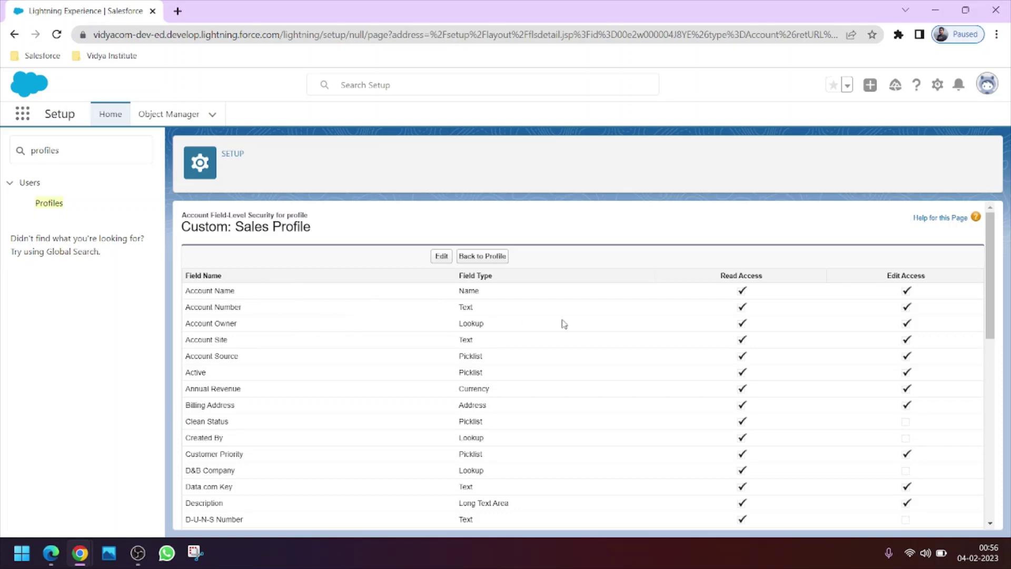
- Enter edit mode on the Account field permissions, review the Phone field, then cancel unchanged
{"action": "left_click", "coordinate": [441, 256]}
{"action": "scroll", "coordinate": [432, 308], "scroll_direction": "down", "scroll_amount": 15}
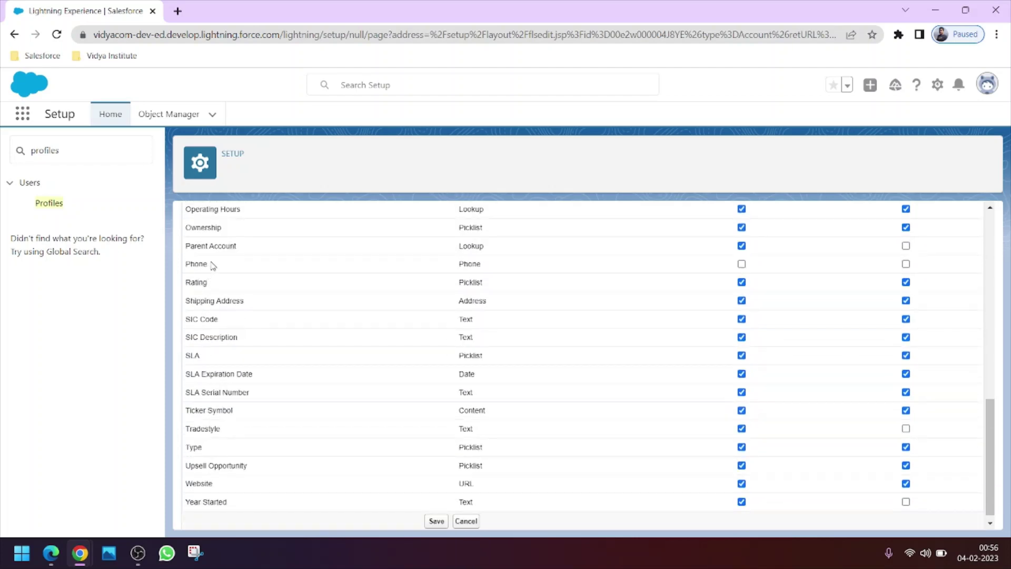
{"action": "mouse_move", "coordinate": [209, 265]}
{"action": "left_mouse_down"}
{"action": "mouse_move", "coordinate": [180, 268]}
{"action": "mouse_move", "coordinate": [191, 265]}
{"action": "left_mouse_up"}
{"action": "scroll", "coordinate": [830, 310], "scroll_direction": "up", "scroll_amount": 4}
{"action": "scroll", "coordinate": [839, 334], "scroll_direction": "down", "scroll_amount": 4}
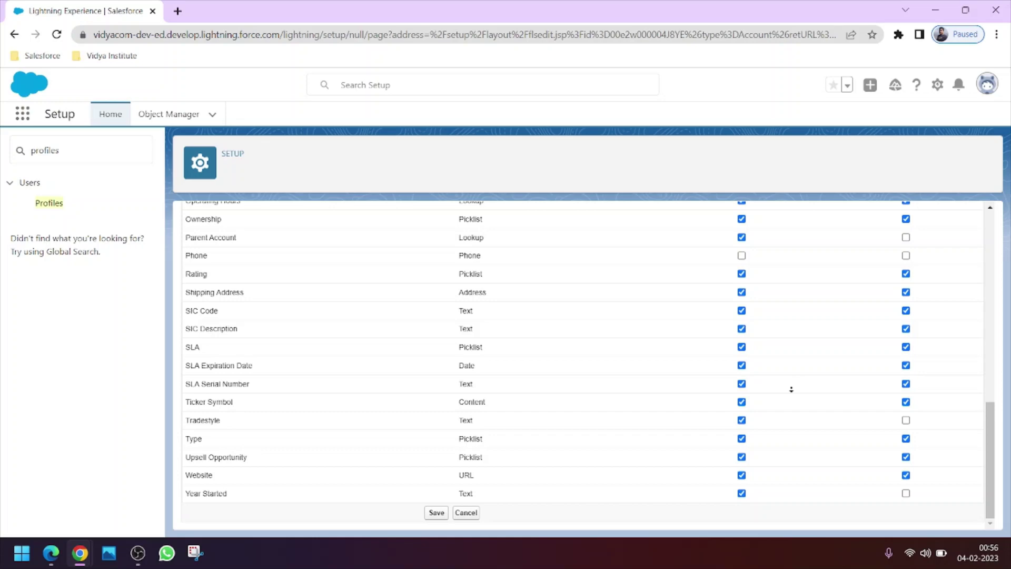
{"action": "scroll", "coordinate": [474, 263], "scroll_direction": "up", "scroll_amount": 8}
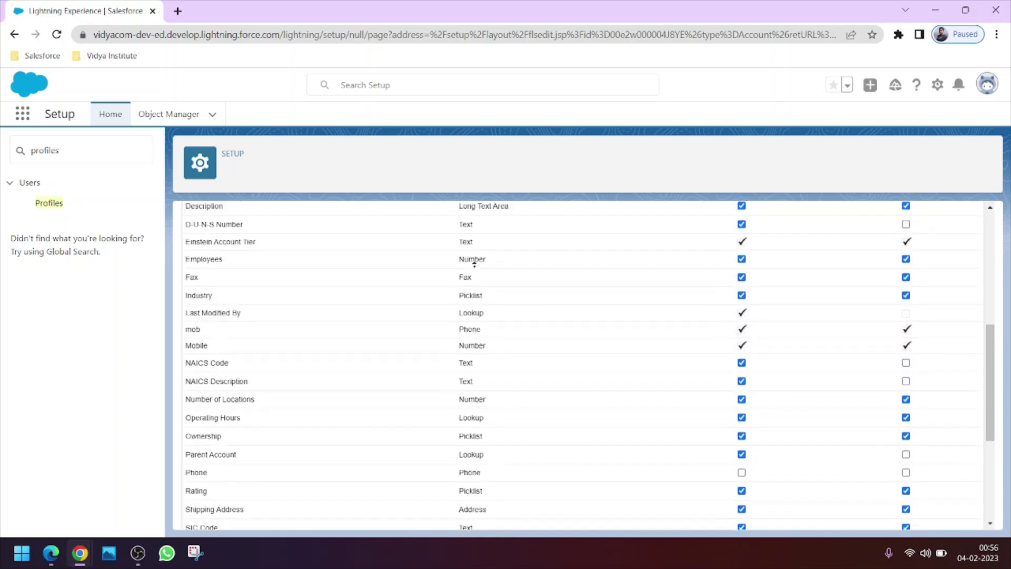
{"action": "scroll", "coordinate": [474, 263], "scroll_direction": "up", "scroll_amount": 3}
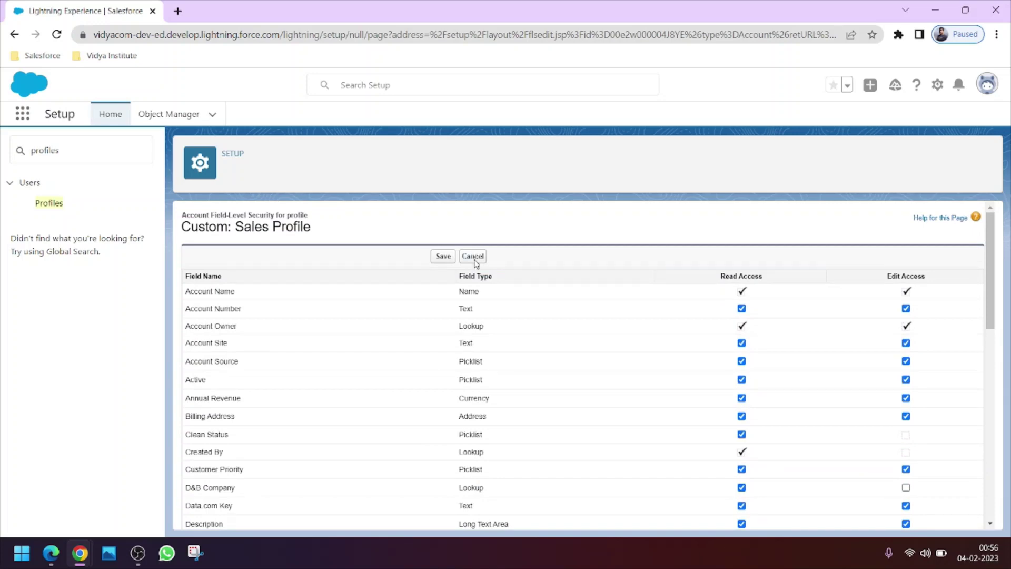
{"action": "left_click", "coordinate": [473, 256]}
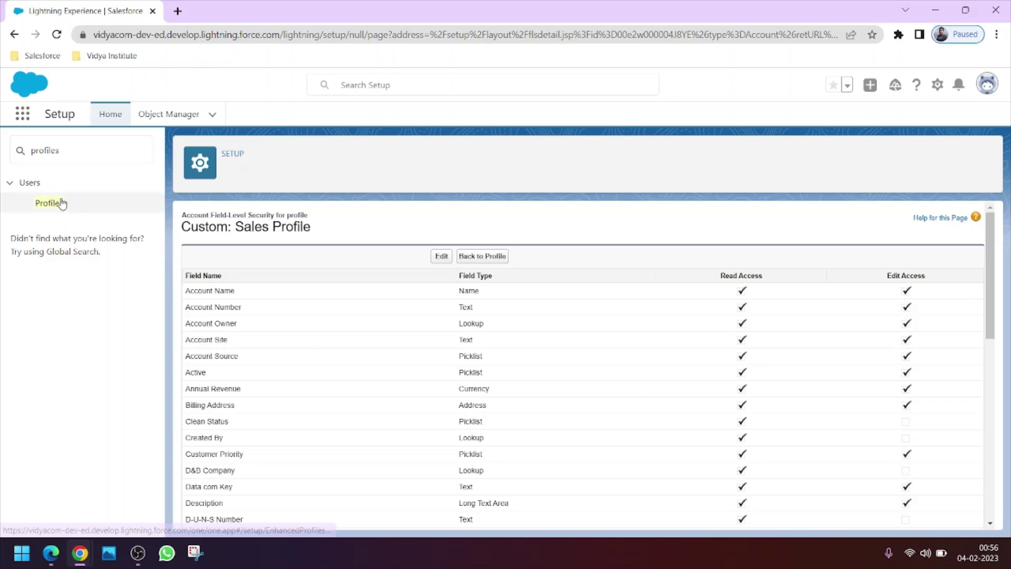
- Switch to the Users window and bring up the Permission Sets tab in Setup
{"action": "mouse_move", "coordinate": [87, 550]}
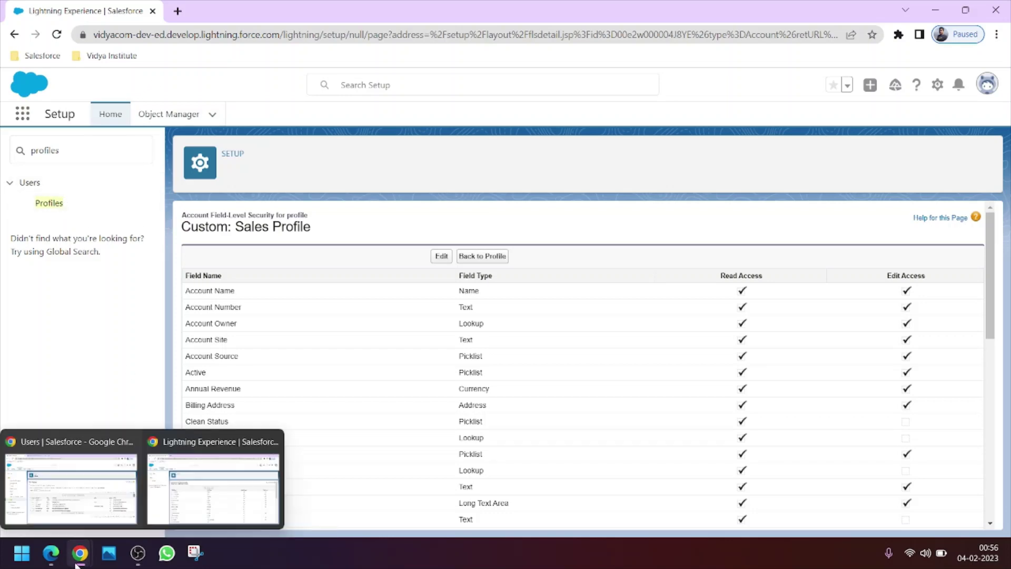
{"action": "left_click", "coordinate": [99, 497]}
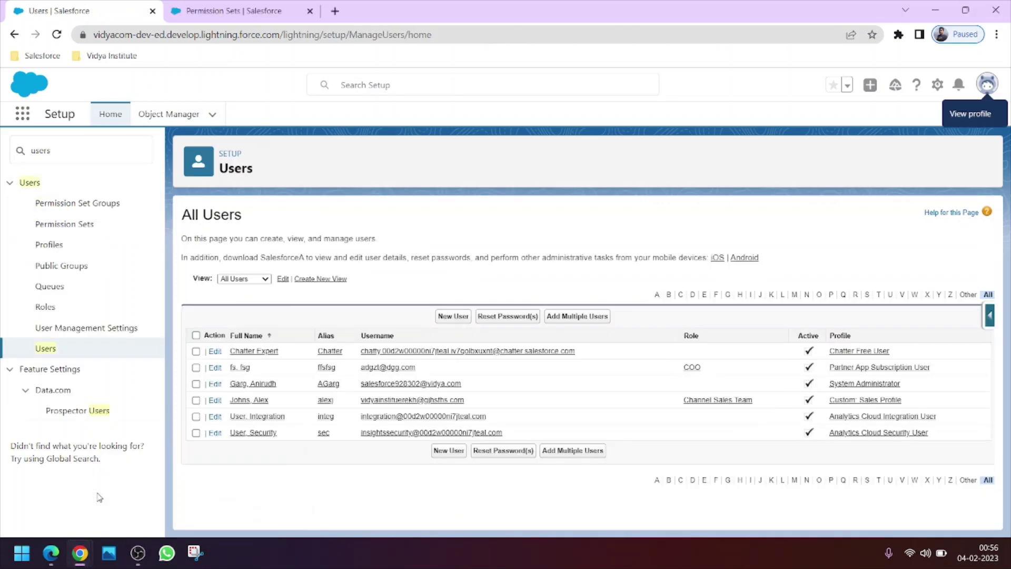
{"action": "left_click", "coordinate": [228, 5]}
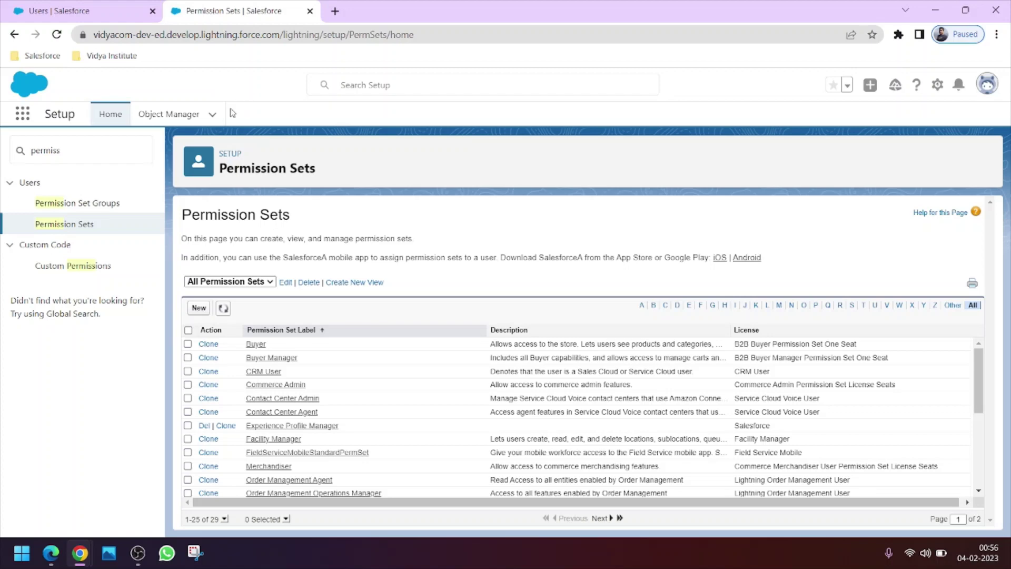
{"action": "left_click", "coordinate": [55, 553]}
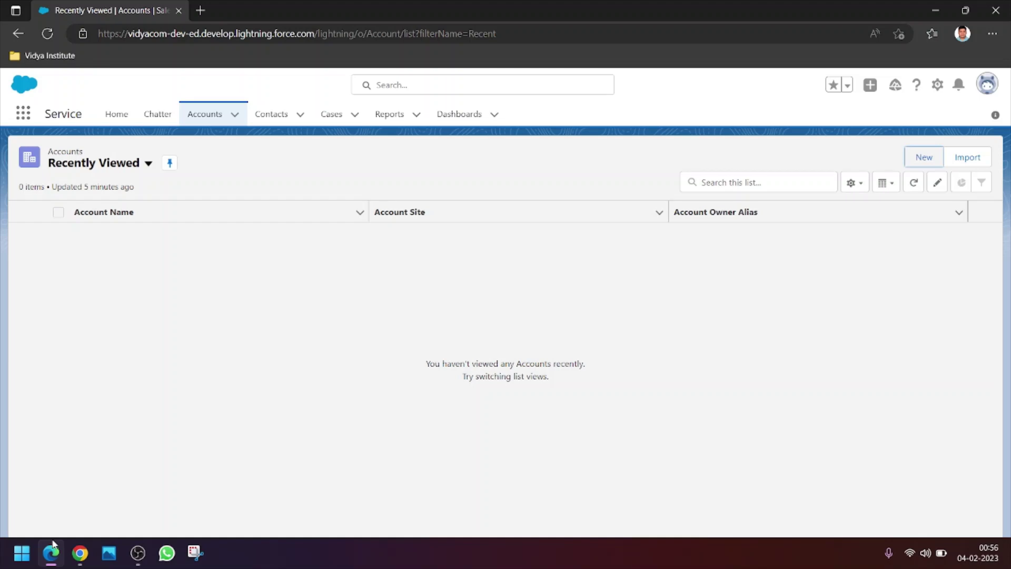
{"action": "left_click", "coordinate": [80, 553]}
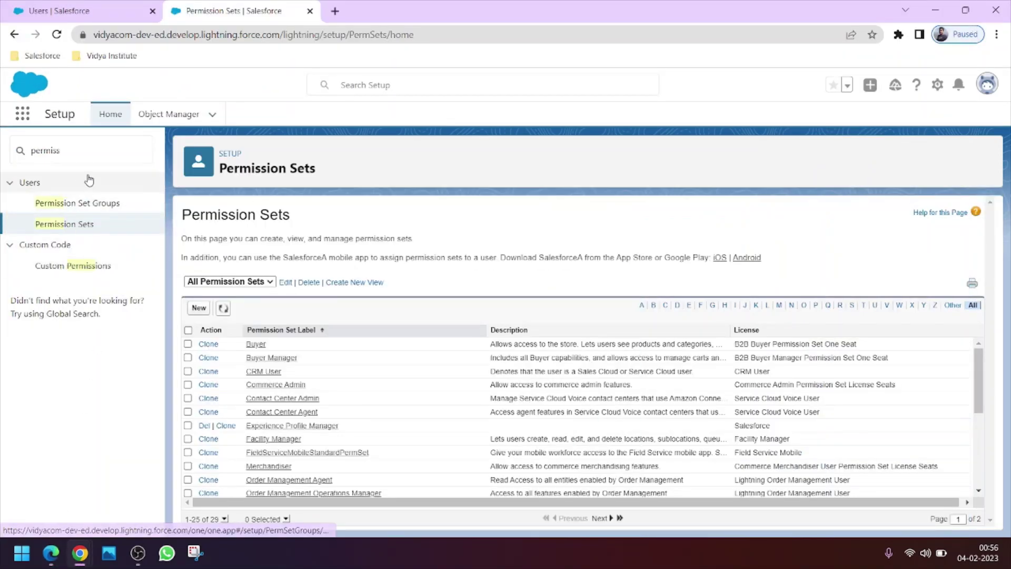
- Filter Setup Quick Find with 'permi' to reach Permission Sets
{"action": "left_click", "coordinate": [24, 156]}
{"action": "type", "text": "perm"}
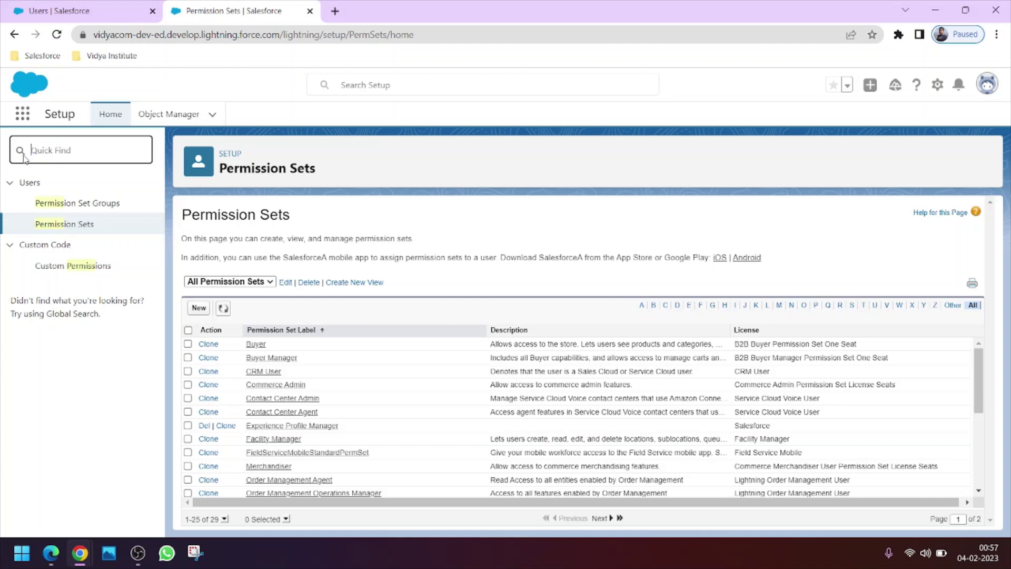
{"action": "type", "text": "i"}
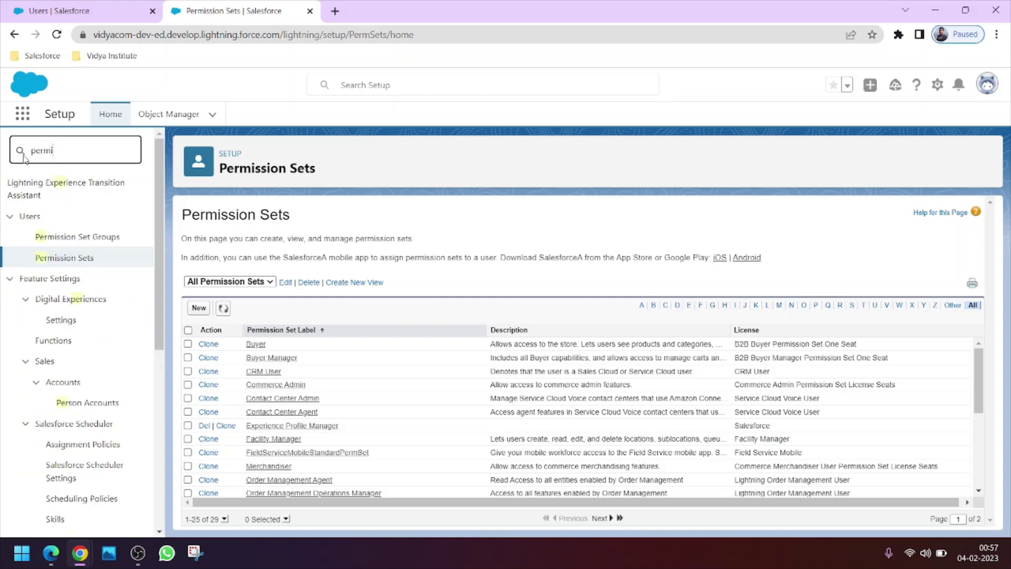
{"action": "left_click", "coordinate": [68, 225]}
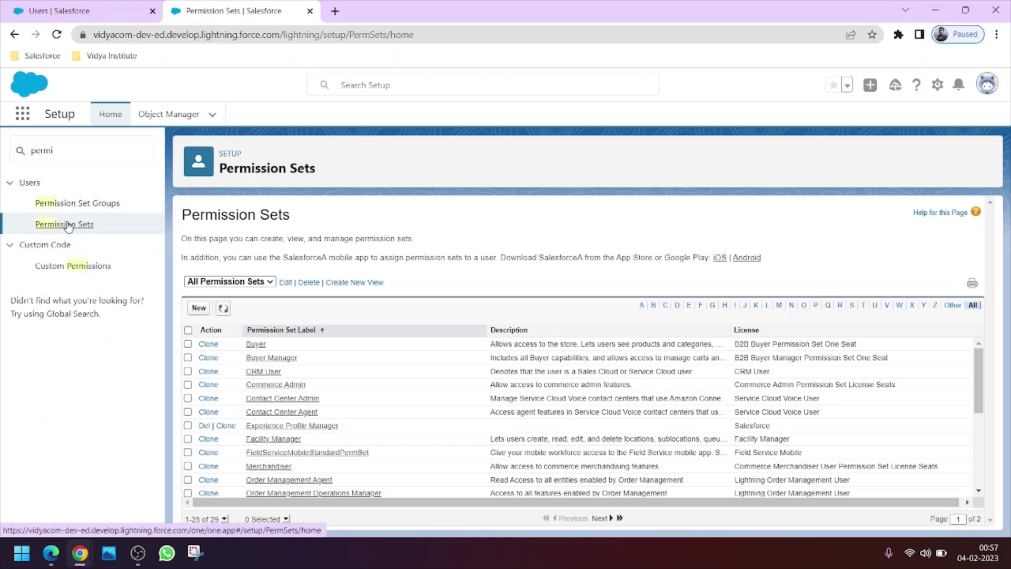
- Create a permission set labelled 'phoneaccess', auto-filled API name, no description, license --None--
{"action": "left_click", "coordinate": [200, 310]}
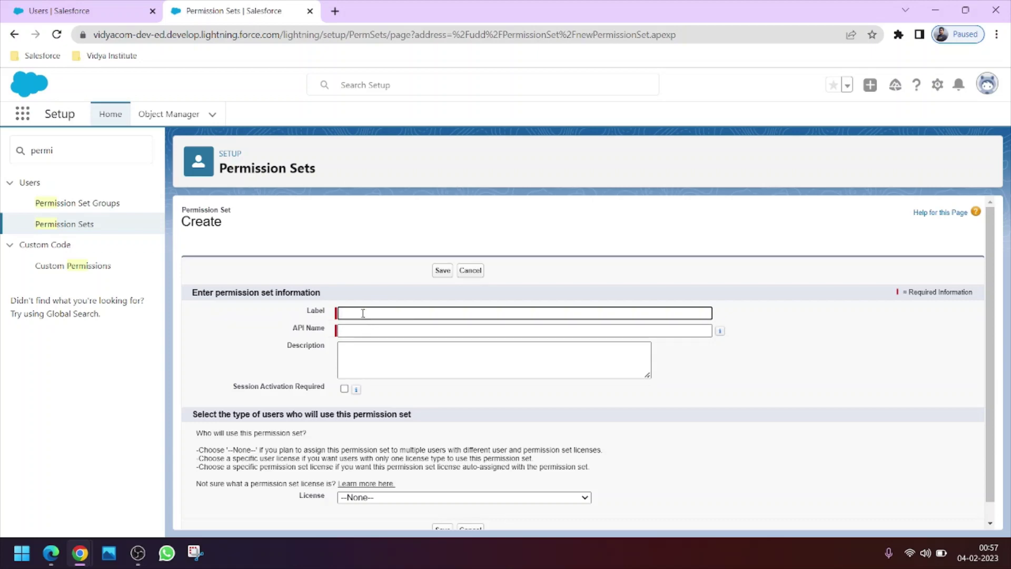
{"action": "type", "text": "phoneaccess"}
{"action": "left_click", "coordinate": [363, 330]}
{"action": "left_click", "coordinate": [365, 368]}
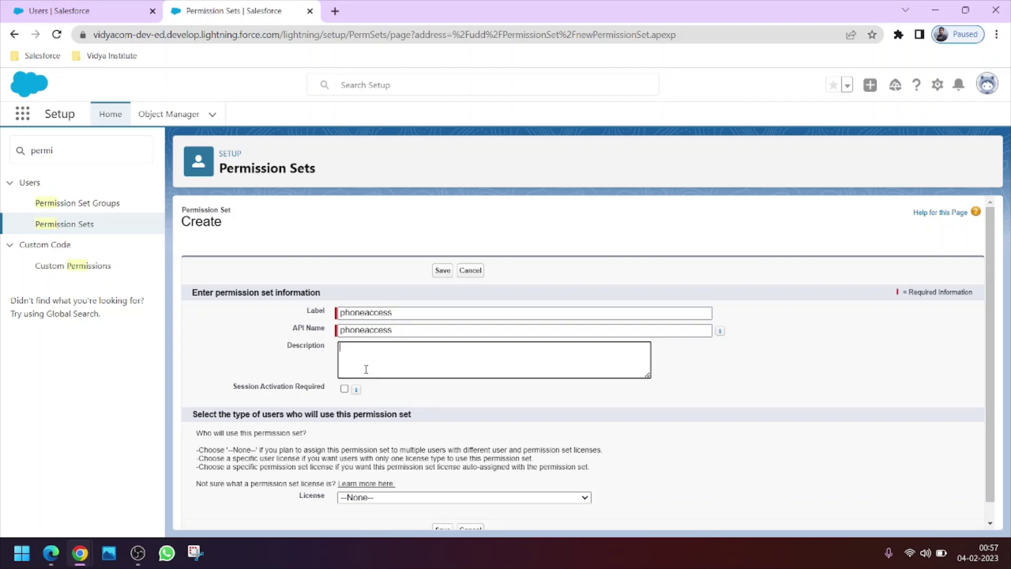
{"action": "scroll", "coordinate": [388, 445], "scroll_direction": "down", "scroll_amount": 1}
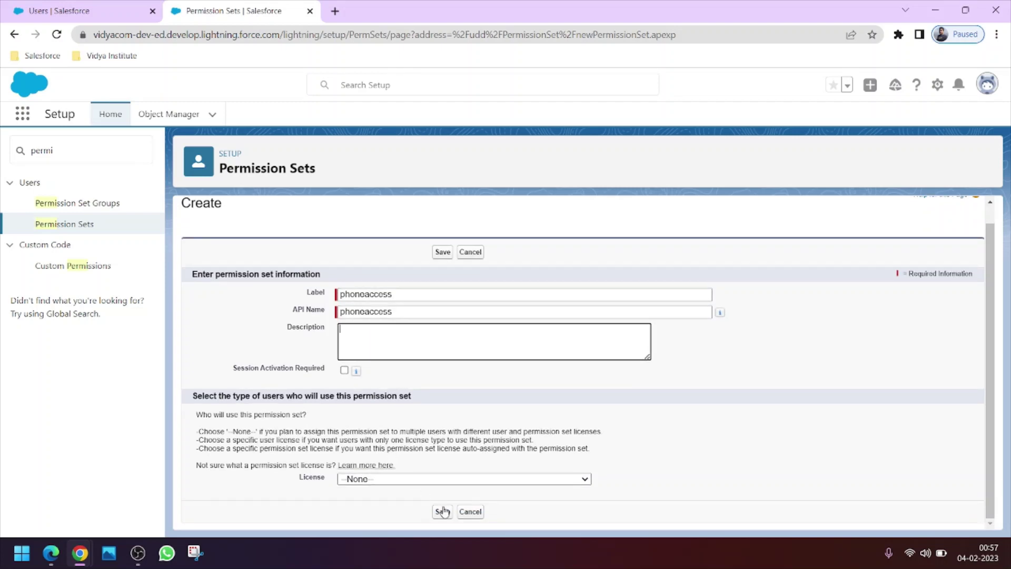
{"action": "left_click", "coordinate": [402, 491]}
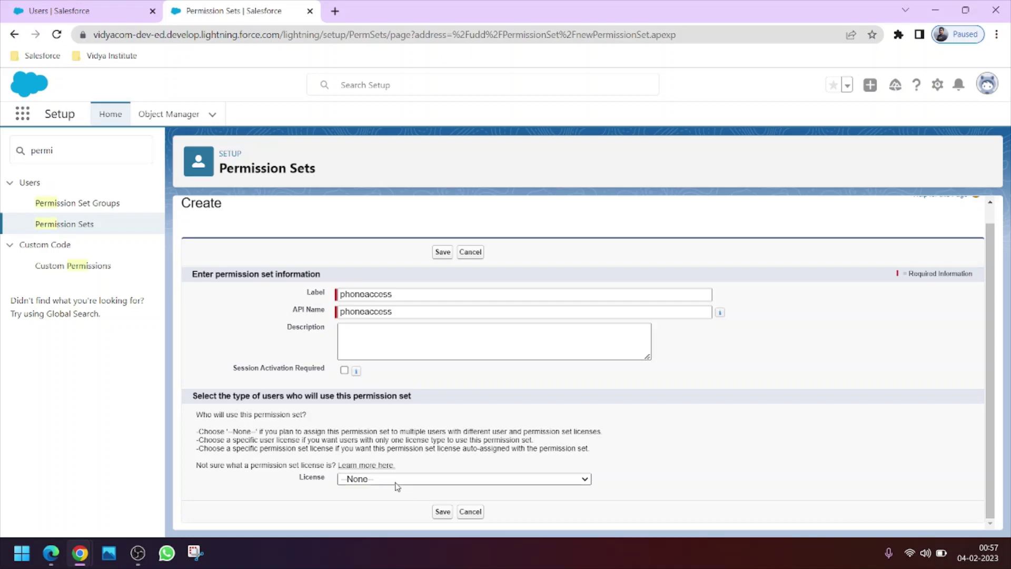
{"action": "left_click", "coordinate": [395, 484]}
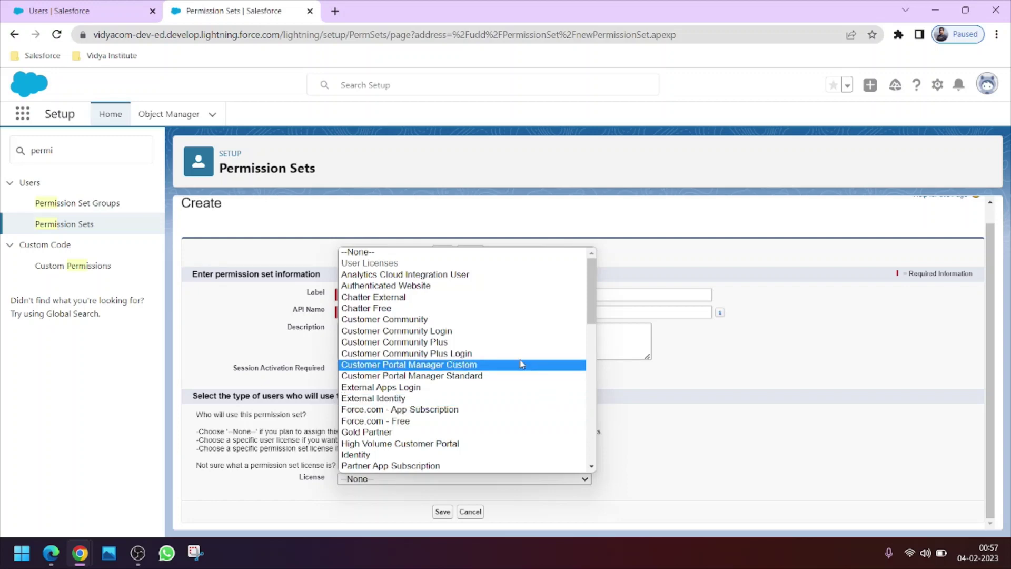
{"action": "left_click", "coordinate": [696, 429]}
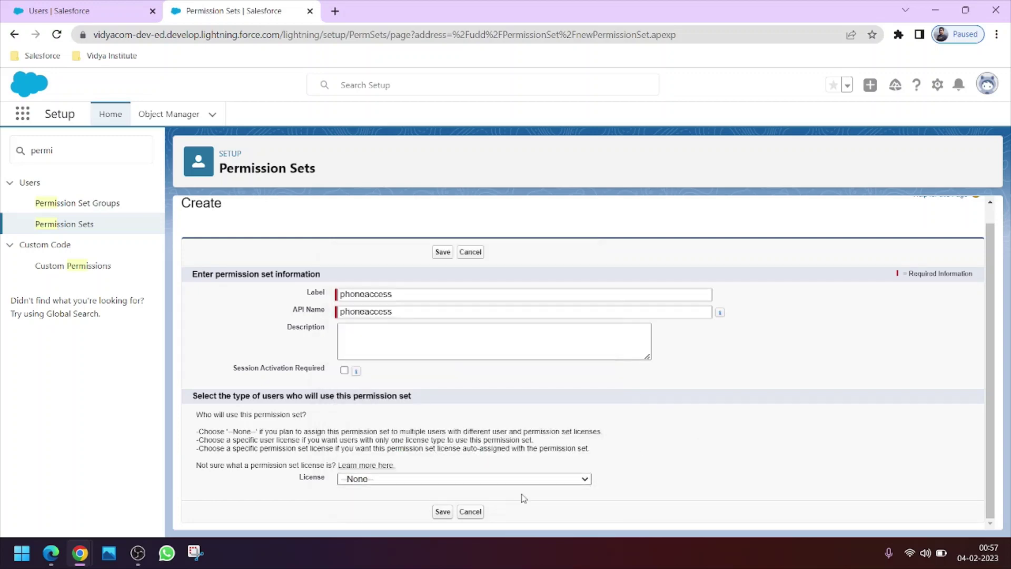
- Save the phoneaccess permission set and open its Object Settings under Apps
{"action": "left_click", "coordinate": [443, 512]}
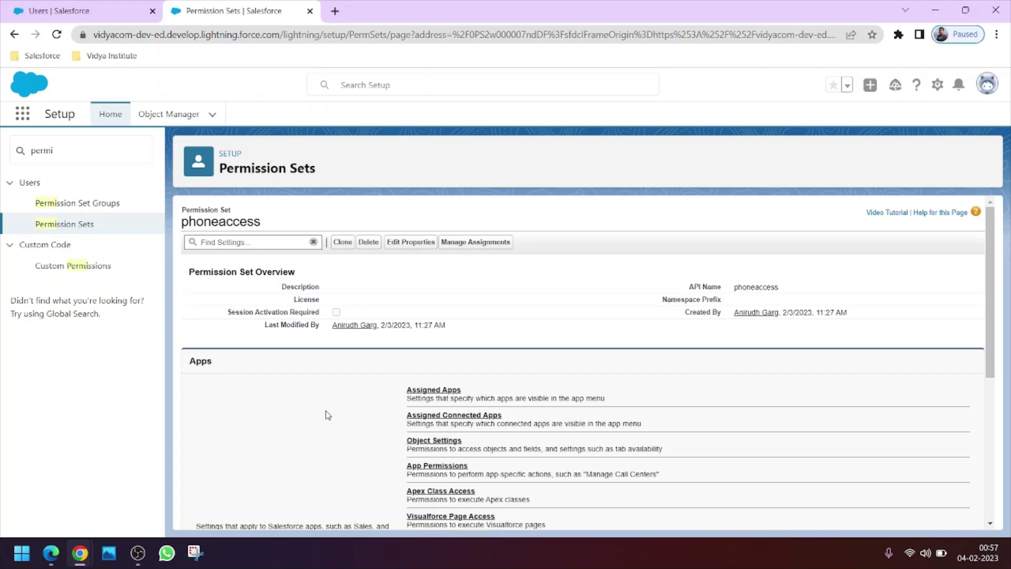
{"action": "scroll", "coordinate": [390, 284], "scroll_direction": "down", "scroll_amount": 5}
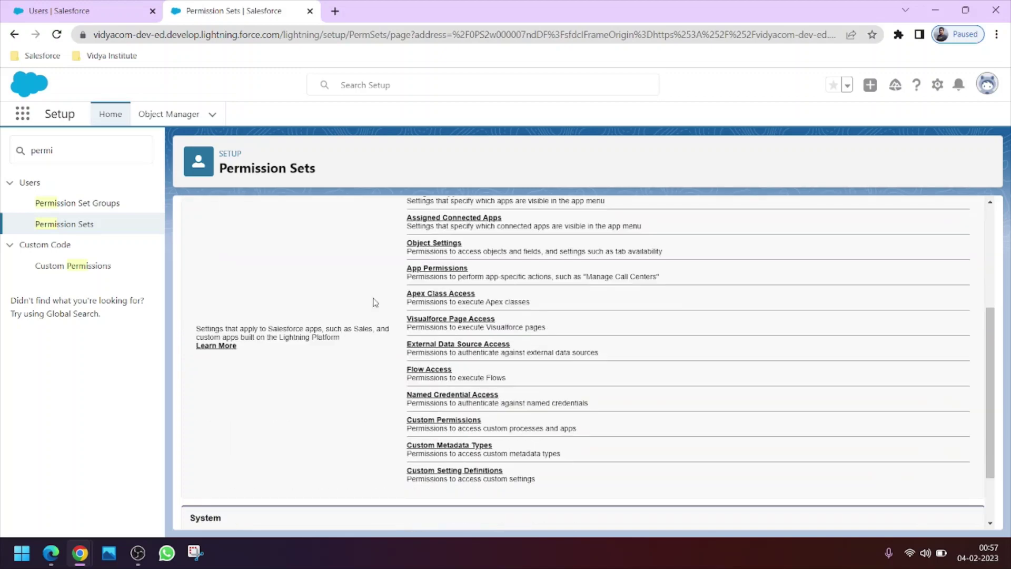
{"action": "scroll", "coordinate": [347, 354], "scroll_direction": "up", "scroll_amount": 1}
{"action": "scroll", "coordinate": [347, 354], "scroll_direction": "up", "scroll_amount": 3}
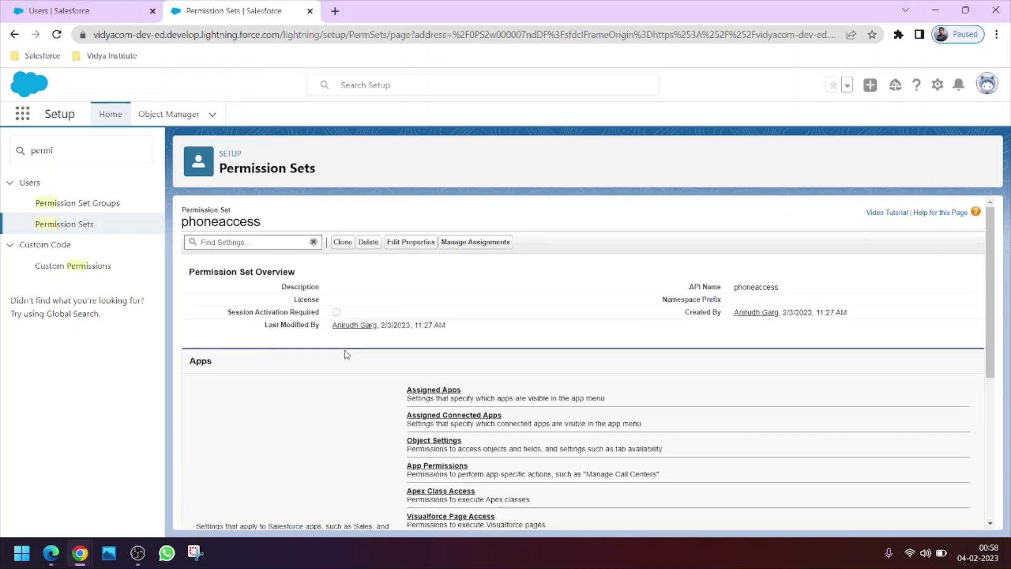
{"action": "scroll", "coordinate": [330, 355], "scroll_direction": "down", "scroll_amount": 4}
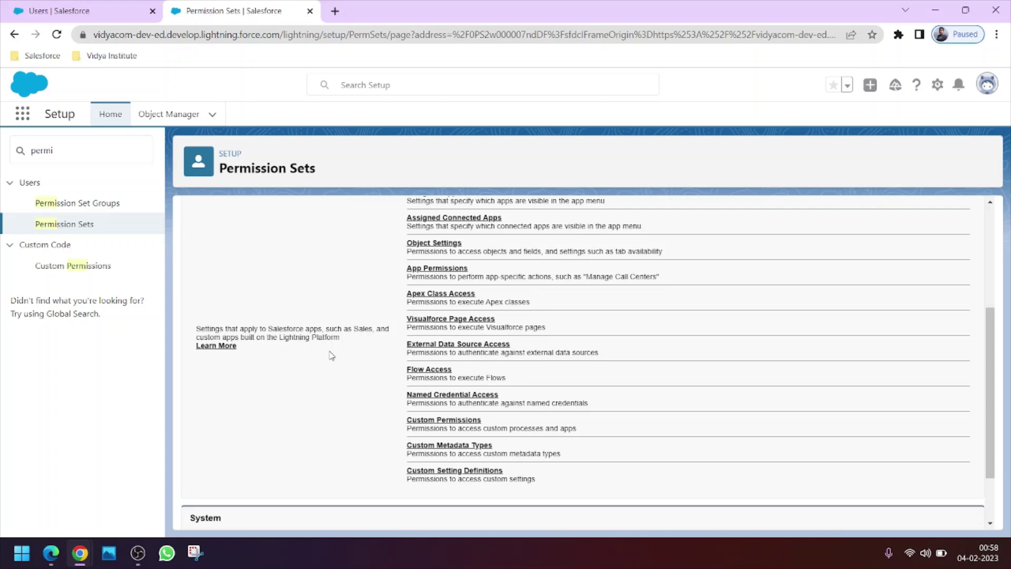
{"action": "scroll", "coordinate": [331, 355], "scroll_direction": "down", "scroll_amount": 2}
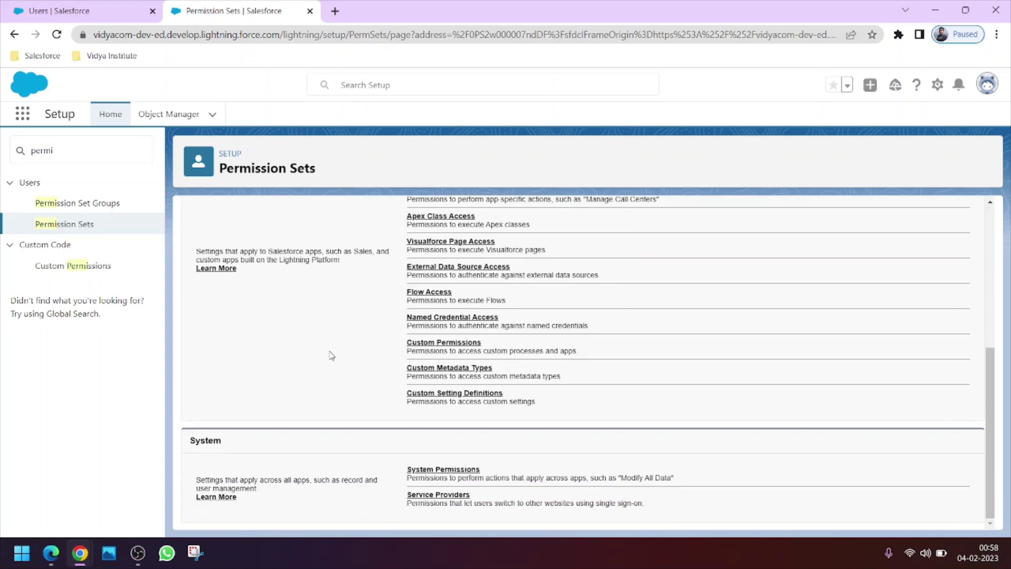
{"action": "scroll", "coordinate": [330, 355], "scroll_direction": "up", "scroll_amount": 5}
{"action": "left_click", "coordinate": [437, 435]}
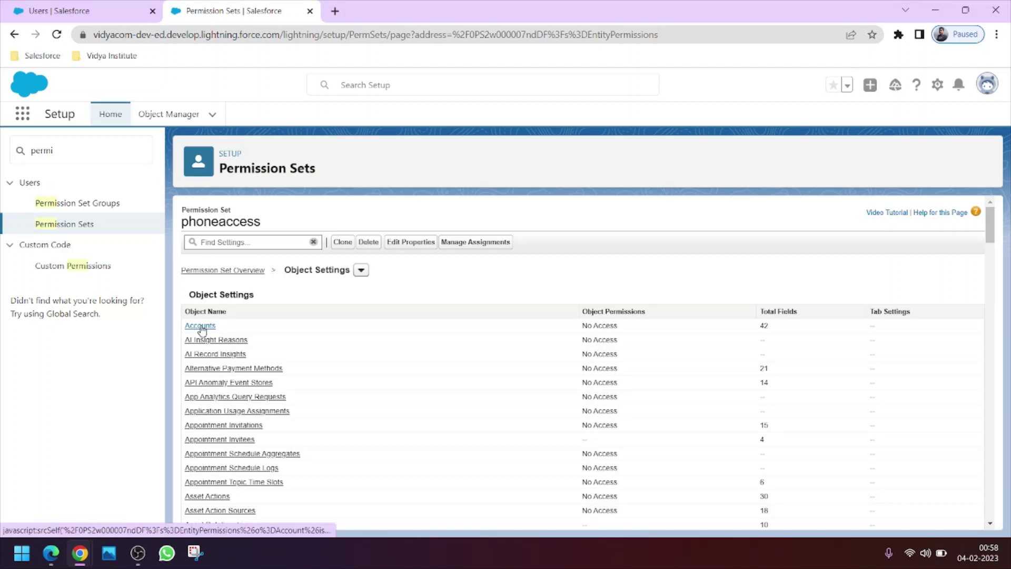
- Open Accounts in phoneaccess, edit it, and tick Read Access and Edit Access for Phone
{"action": "left_click", "coordinate": [201, 331]}
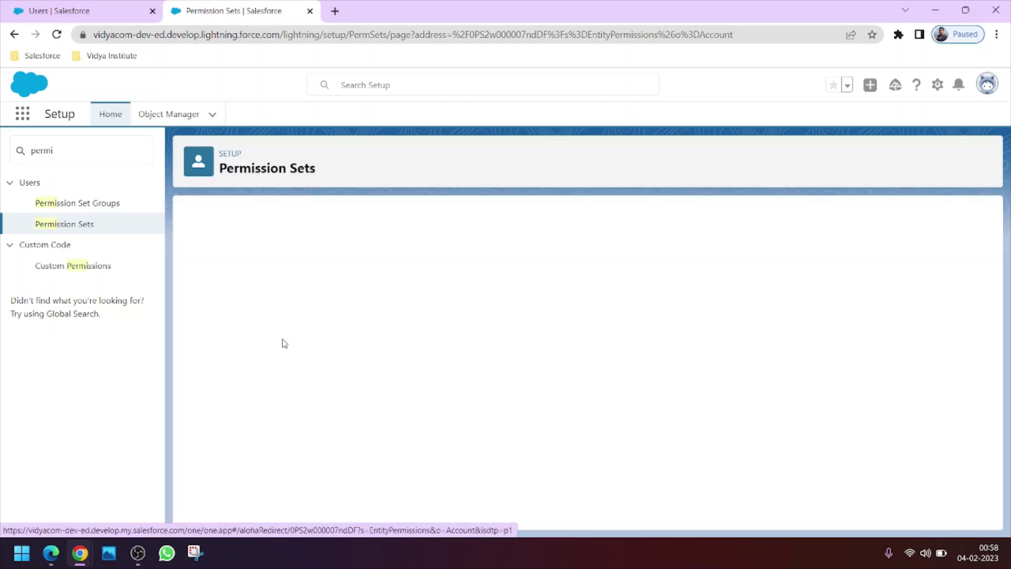
{"action": "scroll", "coordinate": [298, 358], "scroll_direction": "down", "scroll_amount": 1}
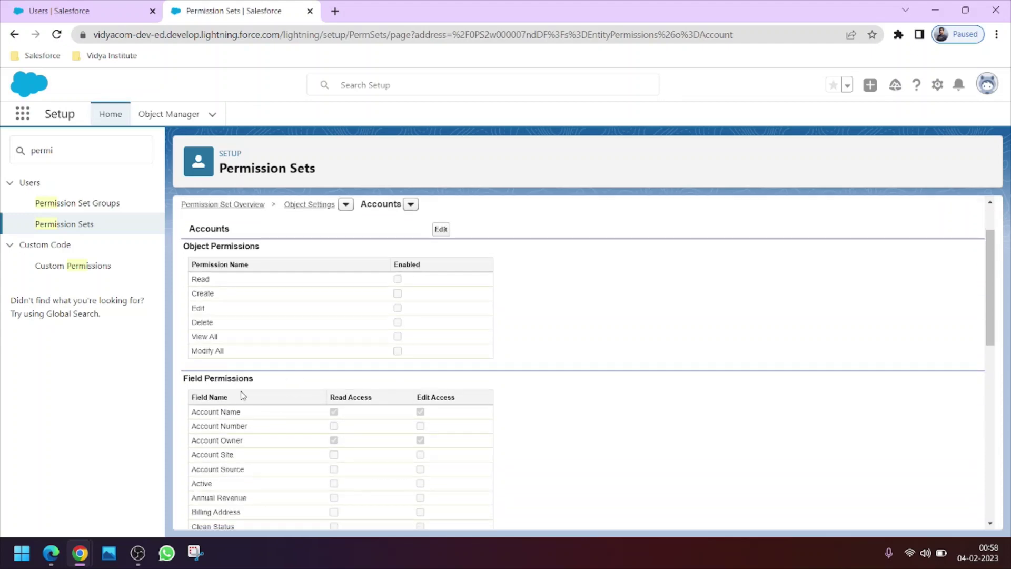
{"action": "left_click_drag", "start_coordinate": [254, 377], "coordinate": [183, 378]}
{"action": "scroll", "coordinate": [327, 396], "scroll_direction": "down", "scroll_amount": 4}
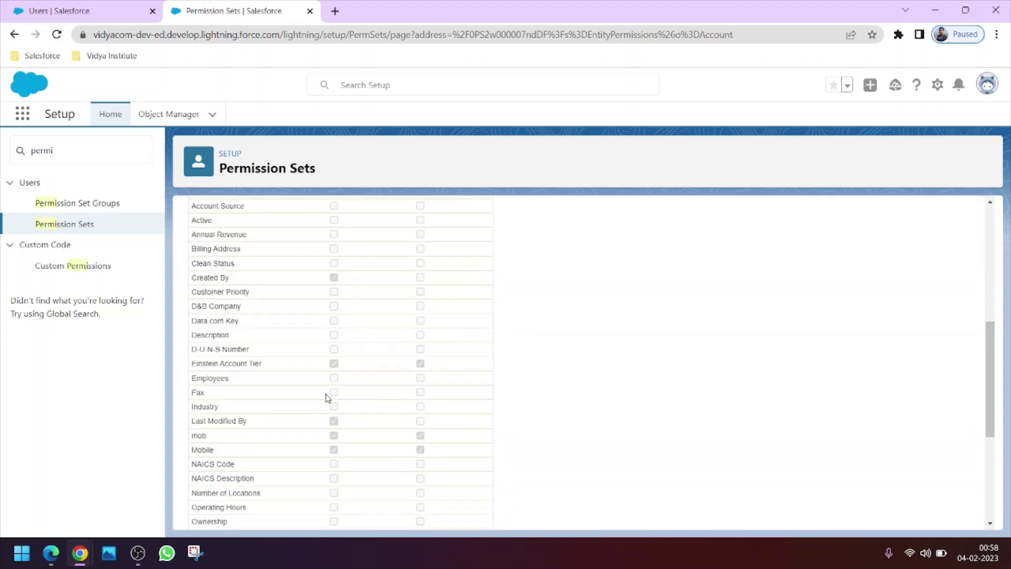
{"action": "scroll", "coordinate": [366, 368], "scroll_direction": "up", "scroll_amount": 5}
{"action": "left_click", "coordinate": [441, 296]}
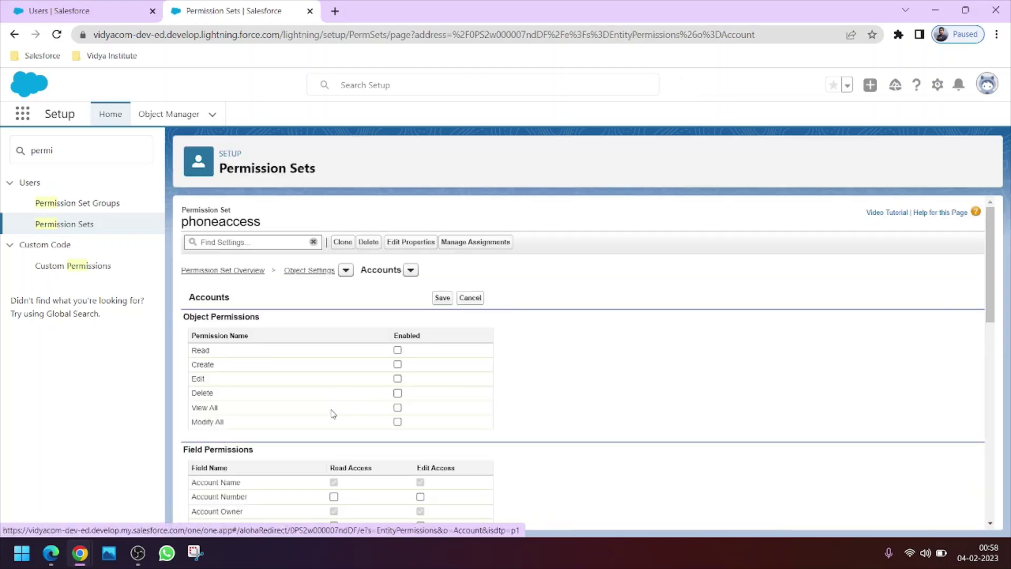
{"action": "scroll", "coordinate": [332, 414], "scroll_direction": "down", "scroll_amount": 8}
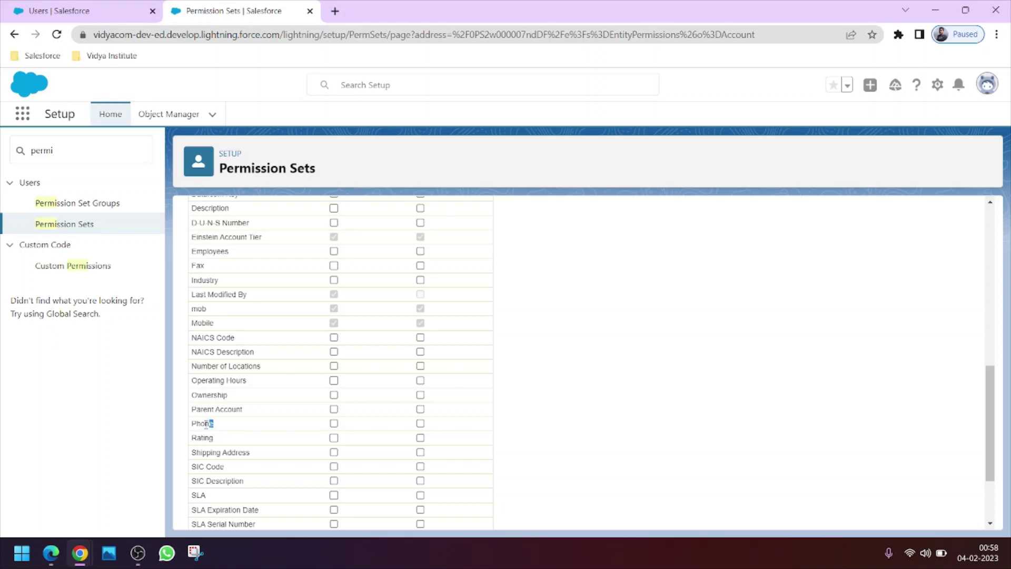
{"action": "left_click_drag", "start_coordinate": [206, 423], "coordinate": [193, 424]}
{"action": "left_click", "coordinate": [334, 423]}
{"action": "left_click", "coordinate": [420, 423]}
- Review the other Account field permissions, including Account Name, and save the Accounts settings
{"action": "scroll", "coordinate": [427, 430], "scroll_direction": "up", "scroll_amount": 8}
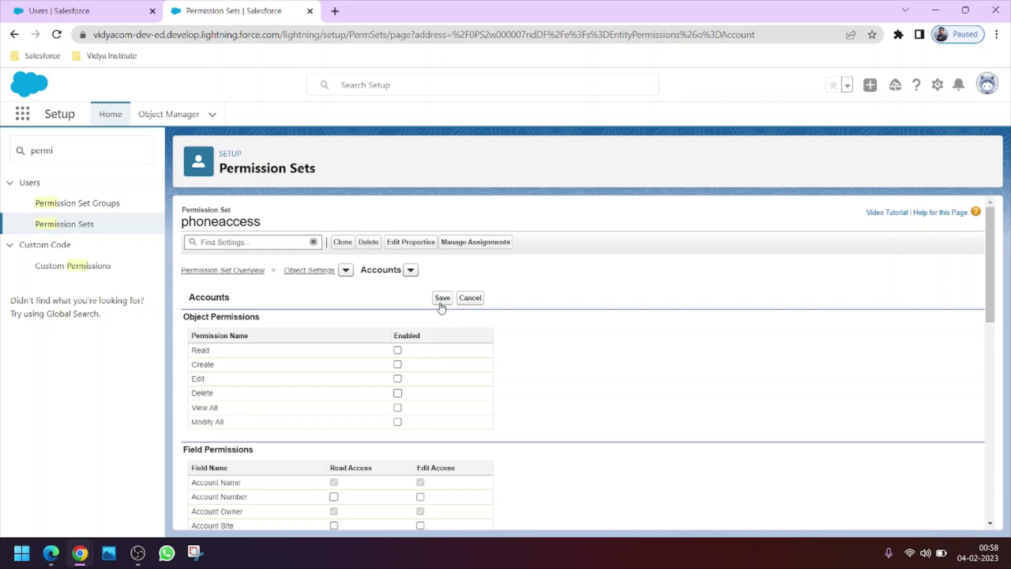
{"action": "scroll", "coordinate": [442, 343], "scroll_direction": "down", "scroll_amount": 10}
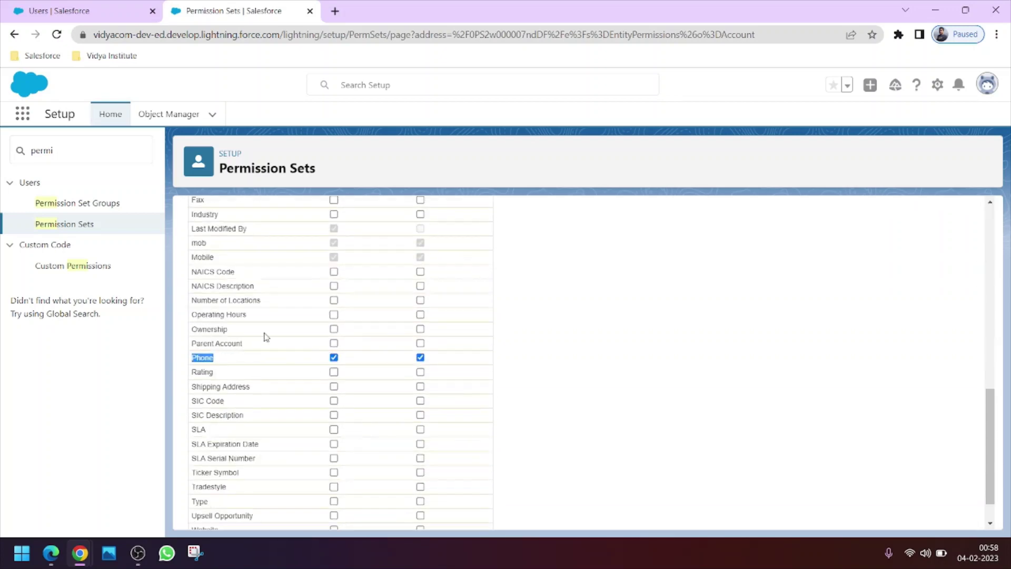
{"action": "scroll", "coordinate": [309, 354], "scroll_direction": "up", "scroll_amount": 10}
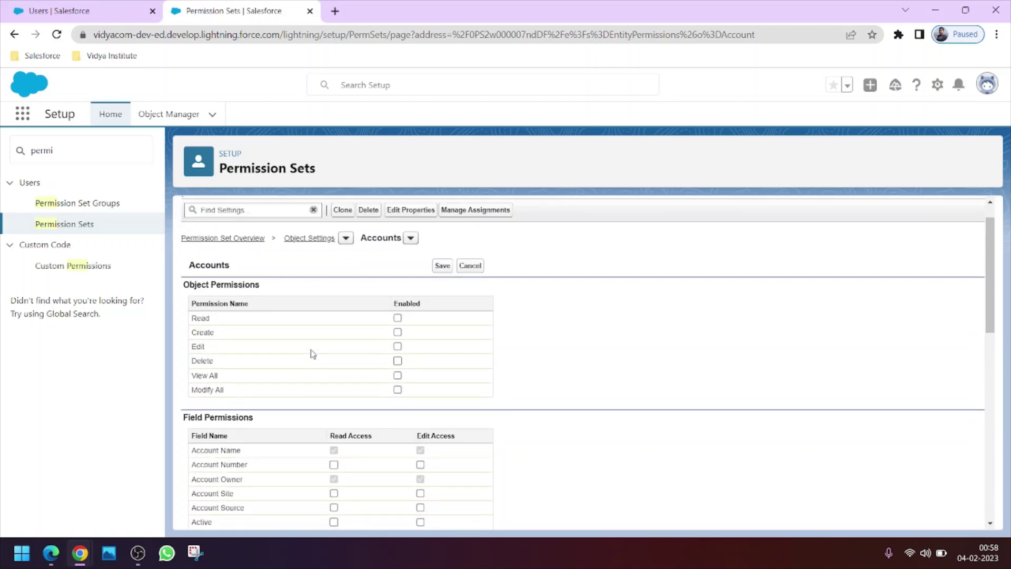
{"action": "scroll", "coordinate": [424, 341], "scroll_direction": "down", "scroll_amount": 5}
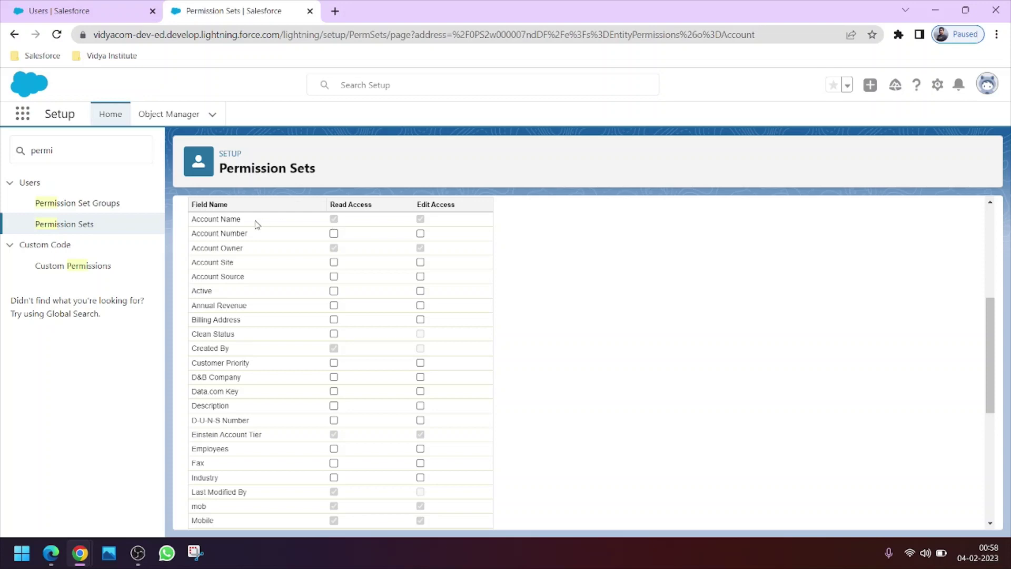
{"action": "left_click_drag", "start_coordinate": [241, 220], "coordinate": [191, 221]}
{"action": "left_click", "coordinate": [257, 226]}
{"action": "scroll", "coordinate": [377, 299], "scroll_direction": "up", "scroll_amount": 5}
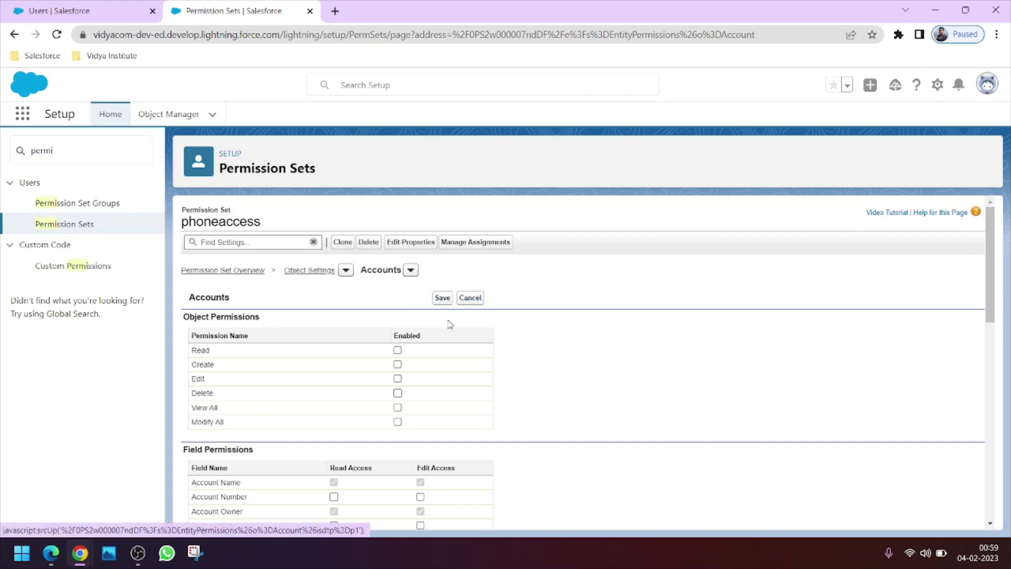
{"action": "scroll", "coordinate": [447, 323], "scroll_direction": "down", "scroll_amount": 10}
{"action": "scroll", "coordinate": [444, 316], "scroll_direction": "up", "scroll_amount": 10}
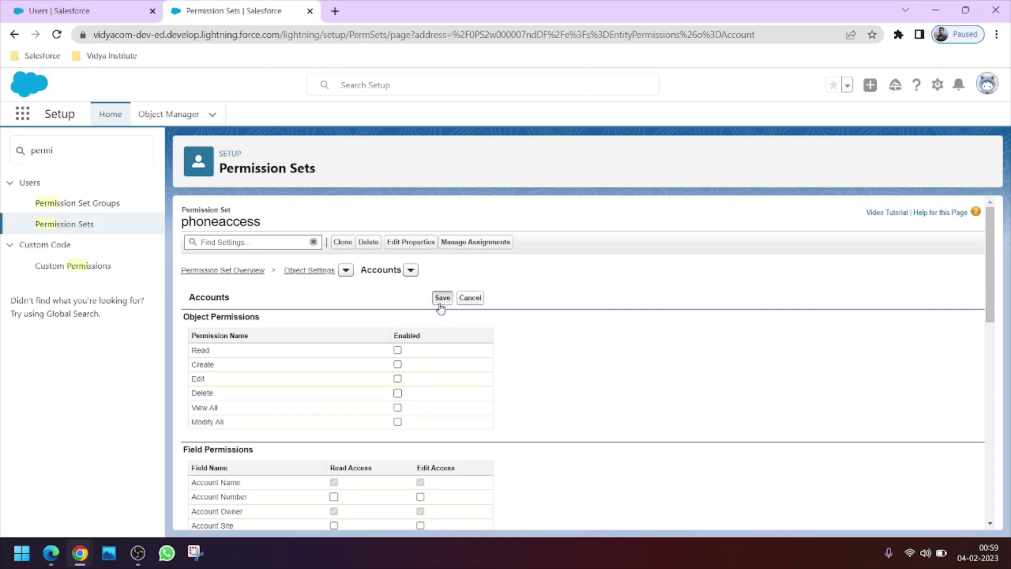
{"action": "left_click", "coordinate": [441, 301]}
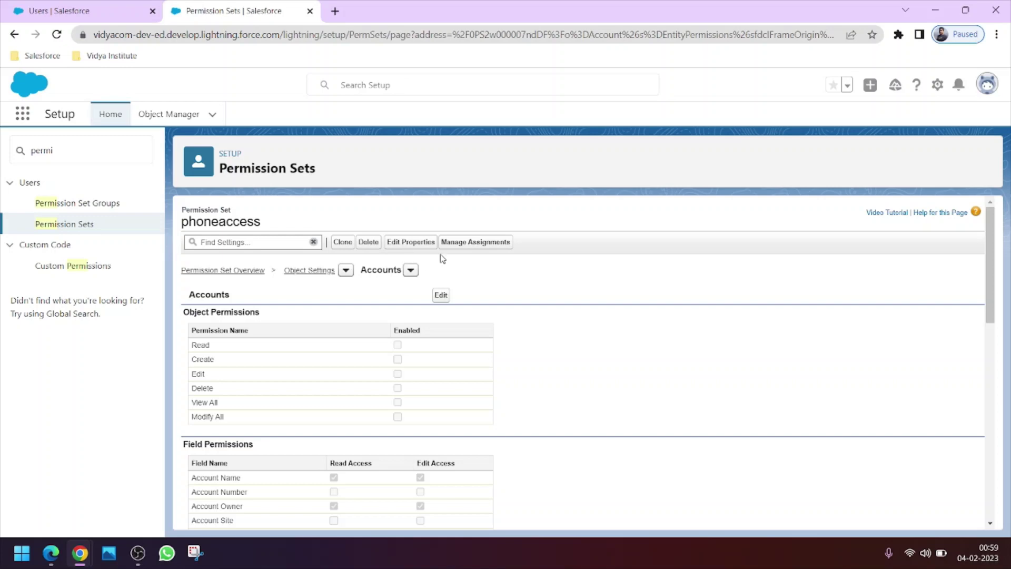
- Through Manage Assignments, add the Channel Sales Team user to phoneaccess and finish with Done
{"action": "left_click", "coordinate": [464, 248]}
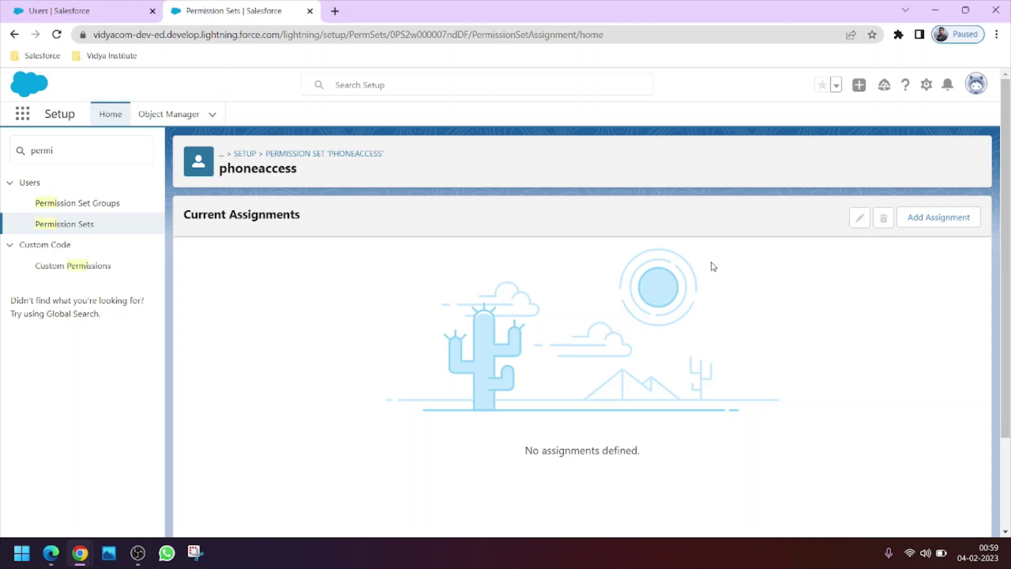
{"action": "left_click", "coordinate": [941, 214]}
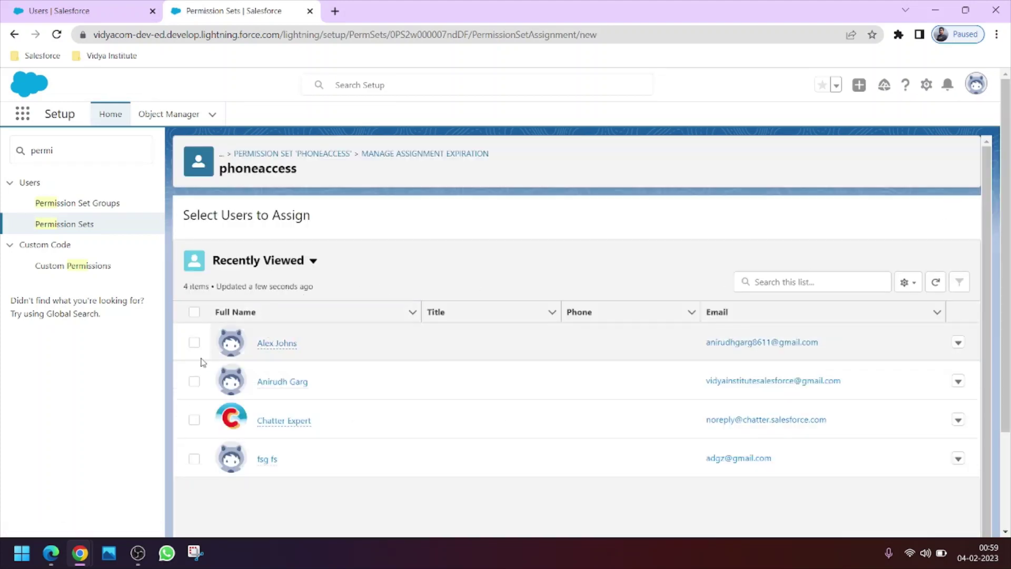
{"action": "left_click", "coordinate": [195, 343]}
{"action": "scroll", "coordinate": [929, 470], "scroll_direction": "down", "scroll_amount": 3}
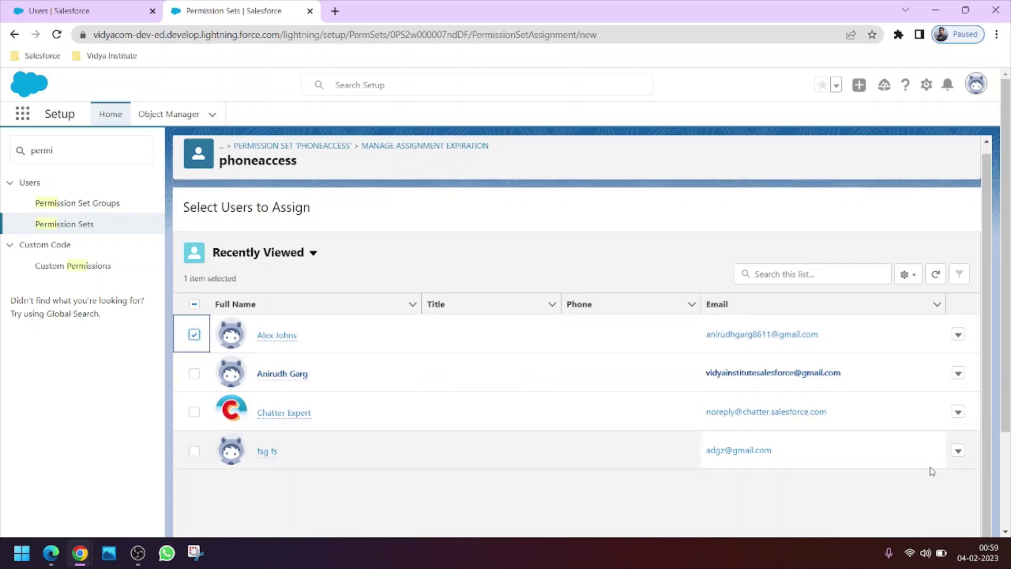
{"action": "left_click", "coordinate": [948, 529]}
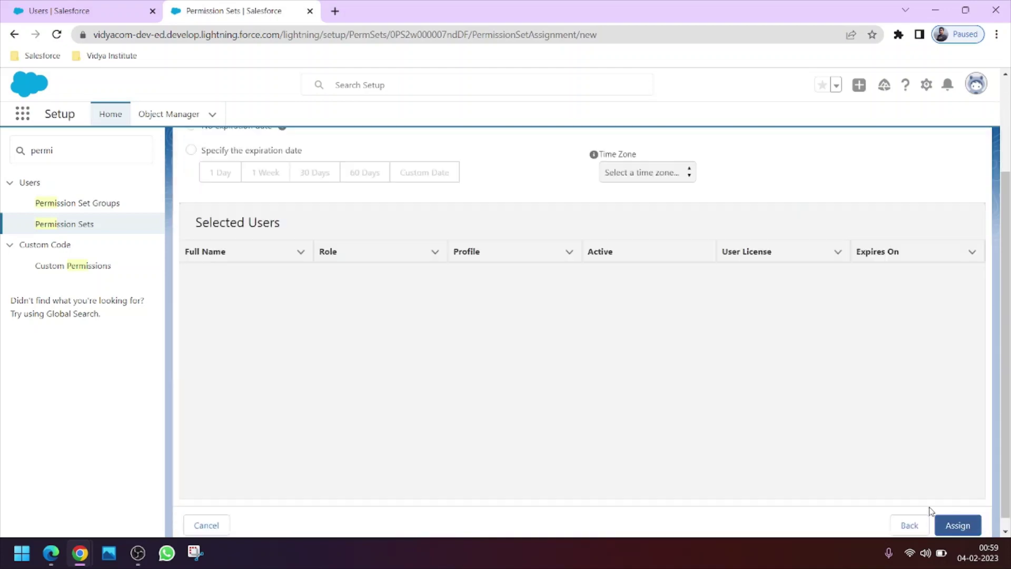
{"action": "left_click", "coordinate": [951, 525]}
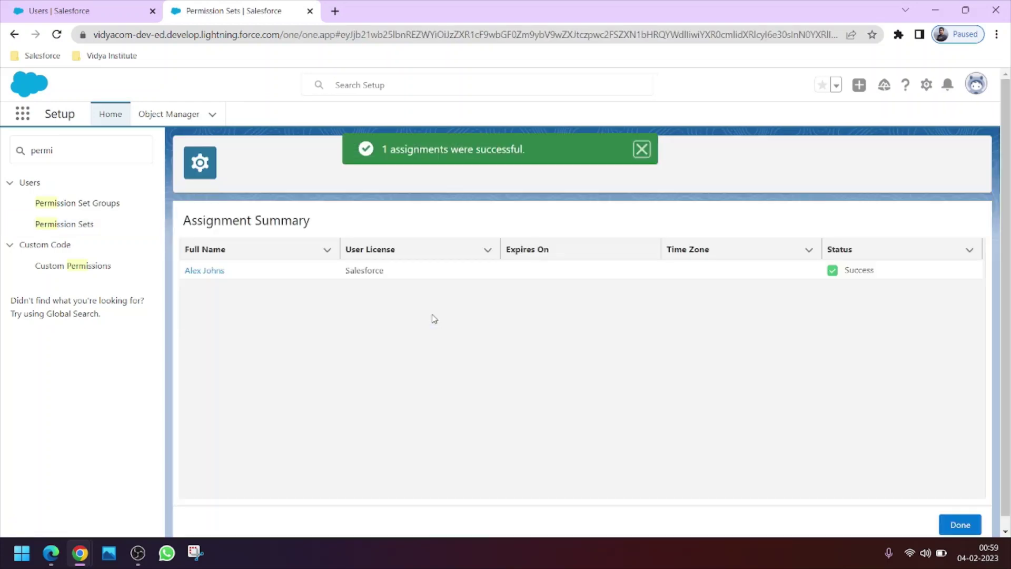
{"action": "left_click", "coordinate": [954, 525]}
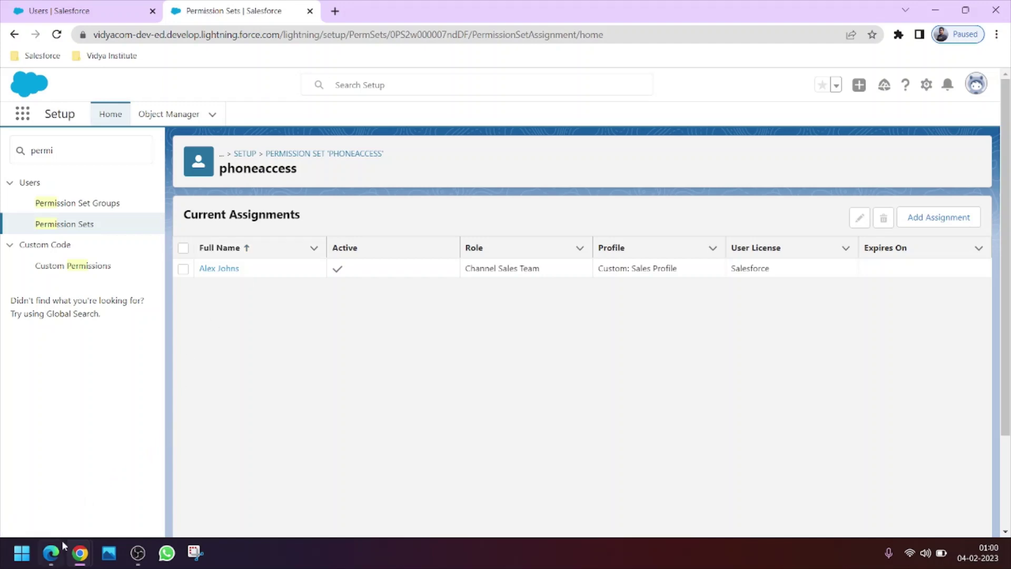
- Switch to the assigned user's Edge session and refresh the Accounts page
{"action": "mouse_move", "coordinate": [62, 547]}
{"action": "left_click", "coordinate": [75, 426]}
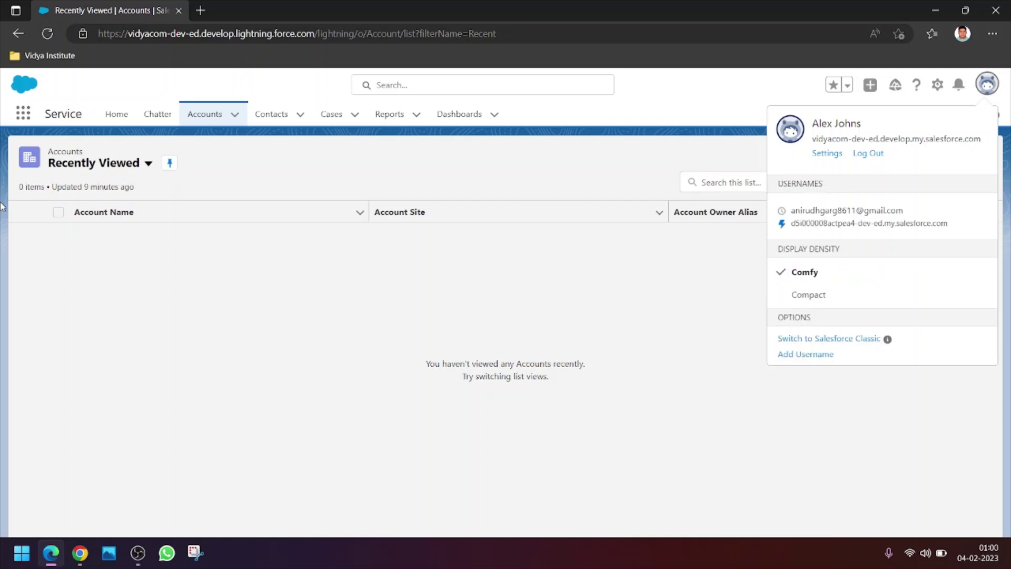
{"action": "left_click", "coordinate": [47, 34]}
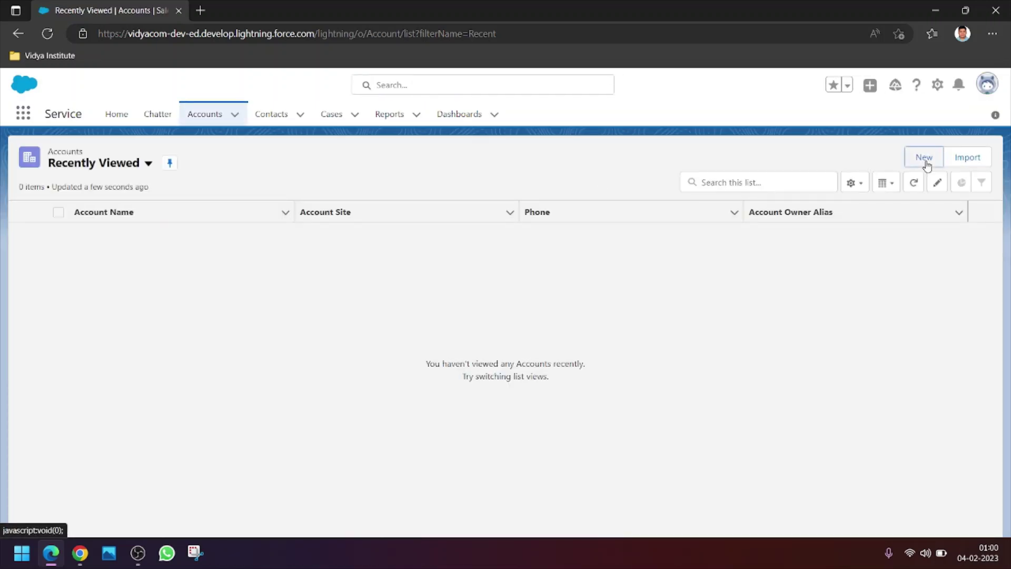
- Open New Account, dismiss the notification prompt, confirm the Phone field is present, and close the form
{"action": "left_click", "coordinate": [925, 160]}
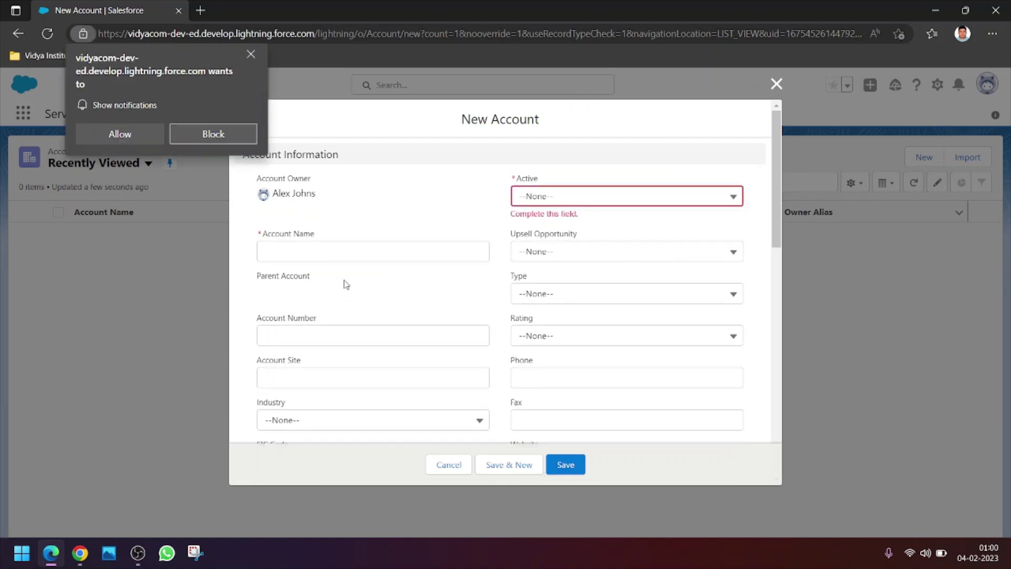
{"action": "left_click", "coordinate": [251, 55]}
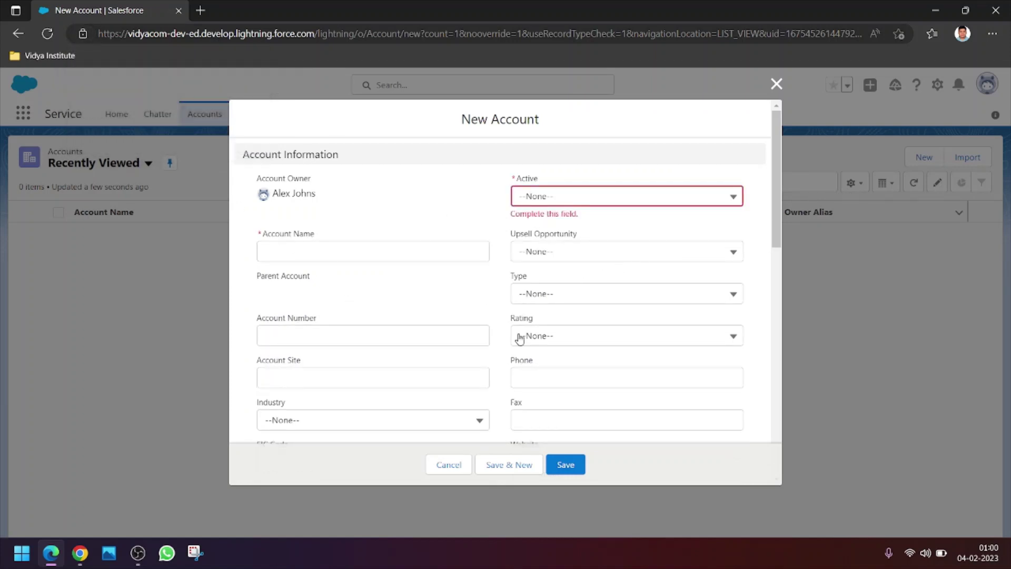
{"action": "left_click_drag", "start_coordinate": [546, 365], "coordinate": [507, 359]}
{"action": "left_click", "coordinate": [535, 381]}
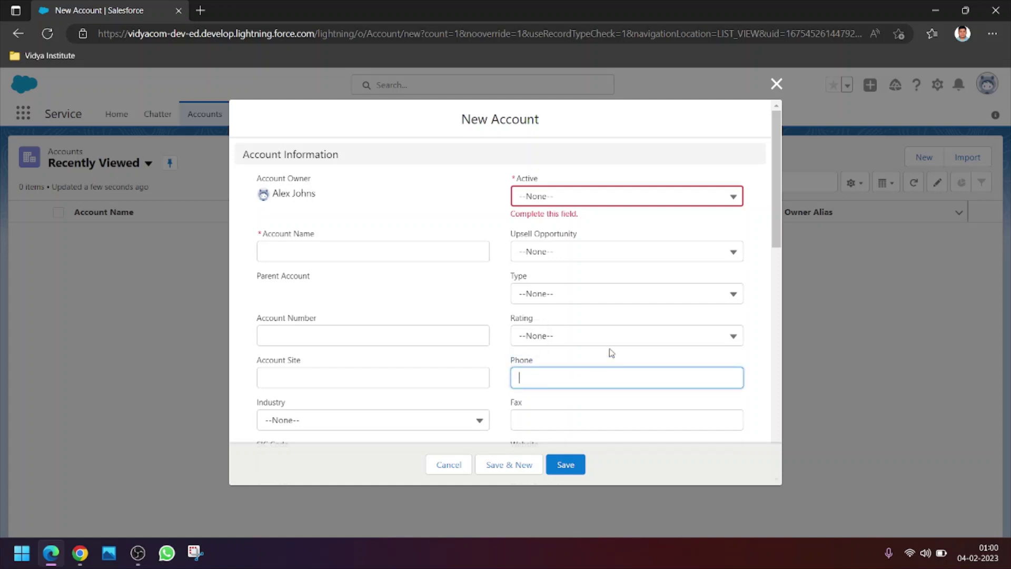
{"action": "left_click", "coordinate": [776, 83]}
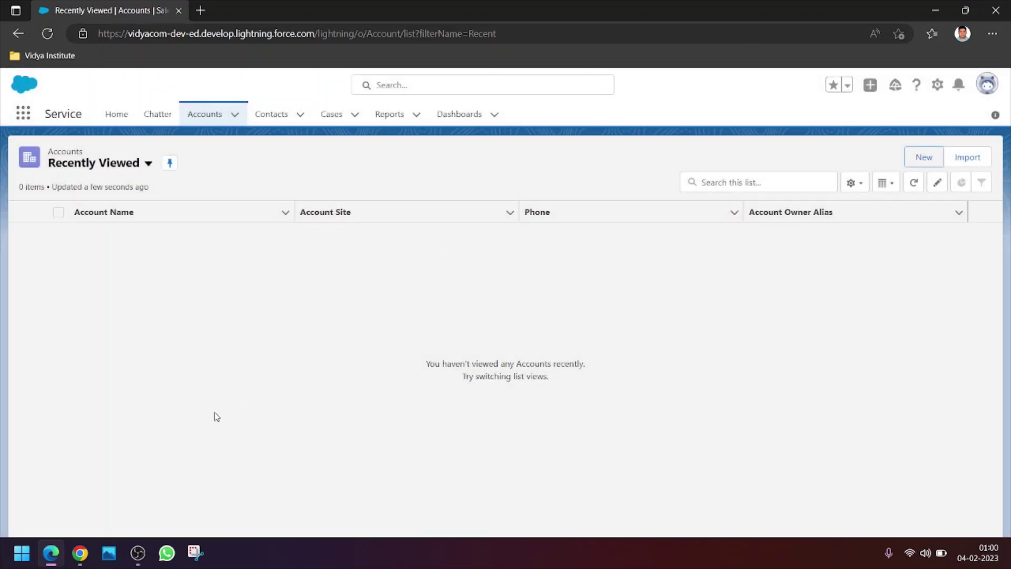
- Switch Chrome windows back to the Custom: Sales Profile Account Field-Level Security page
{"action": "left_click", "coordinate": [79, 552]}
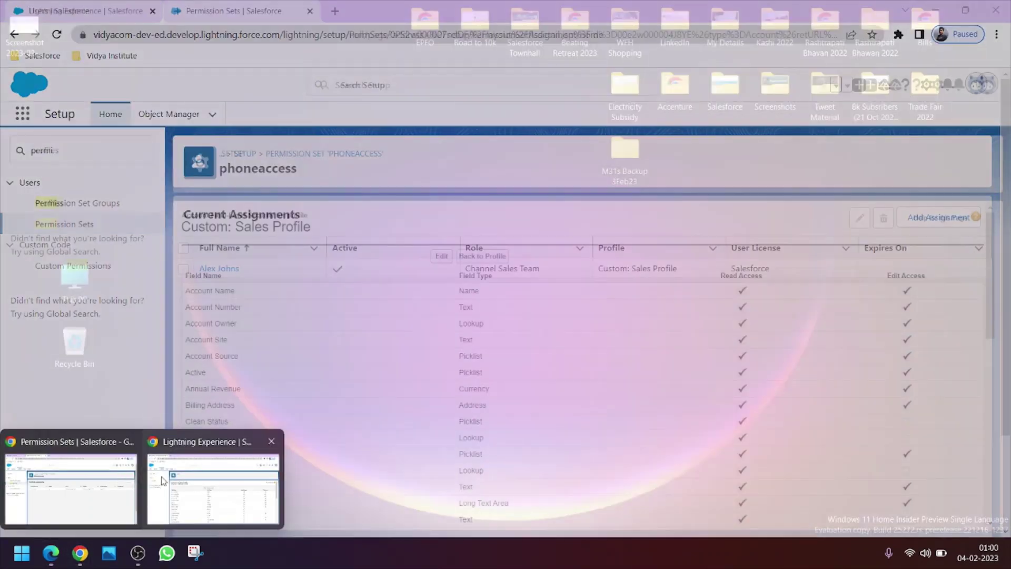
{"action": "left_click", "coordinate": [206, 495]}
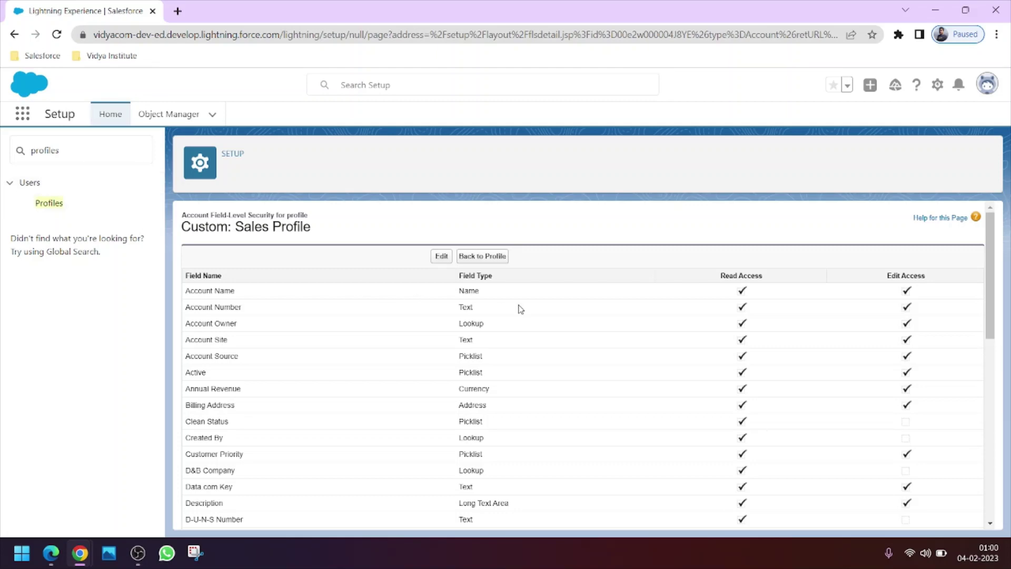
{"action": "left_click", "coordinate": [55, 551]}
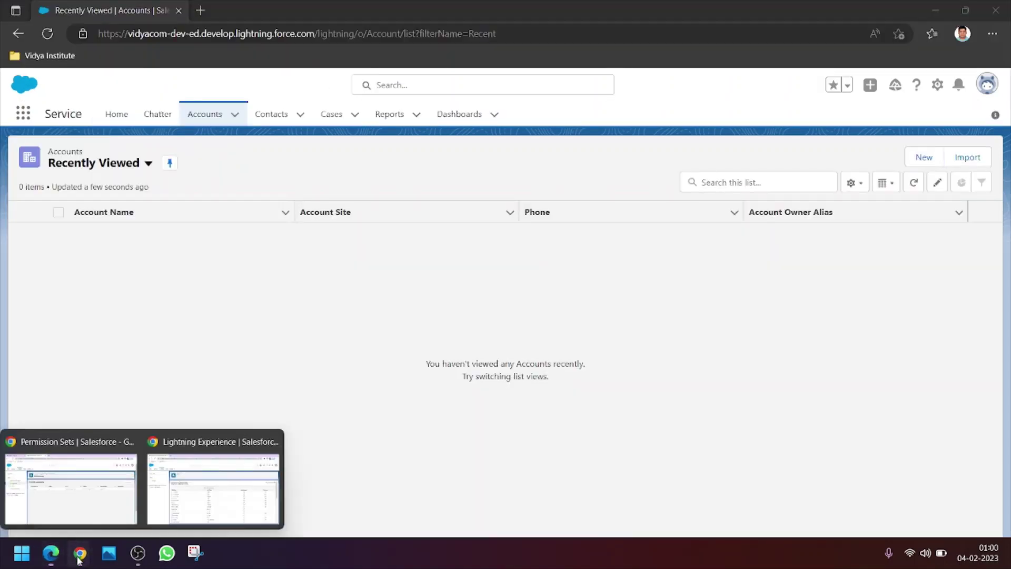
{"action": "left_click", "coordinate": [166, 481]}
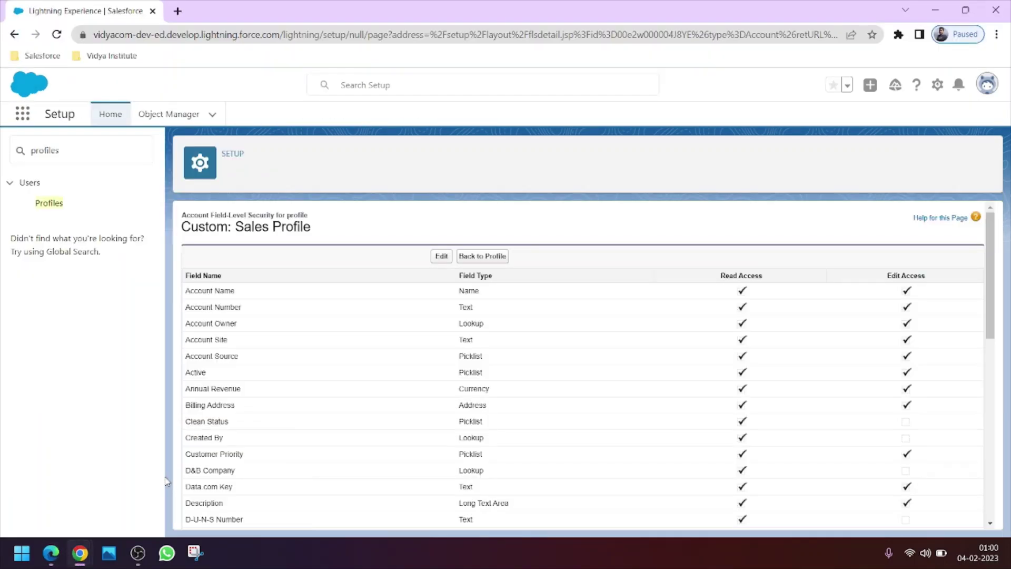